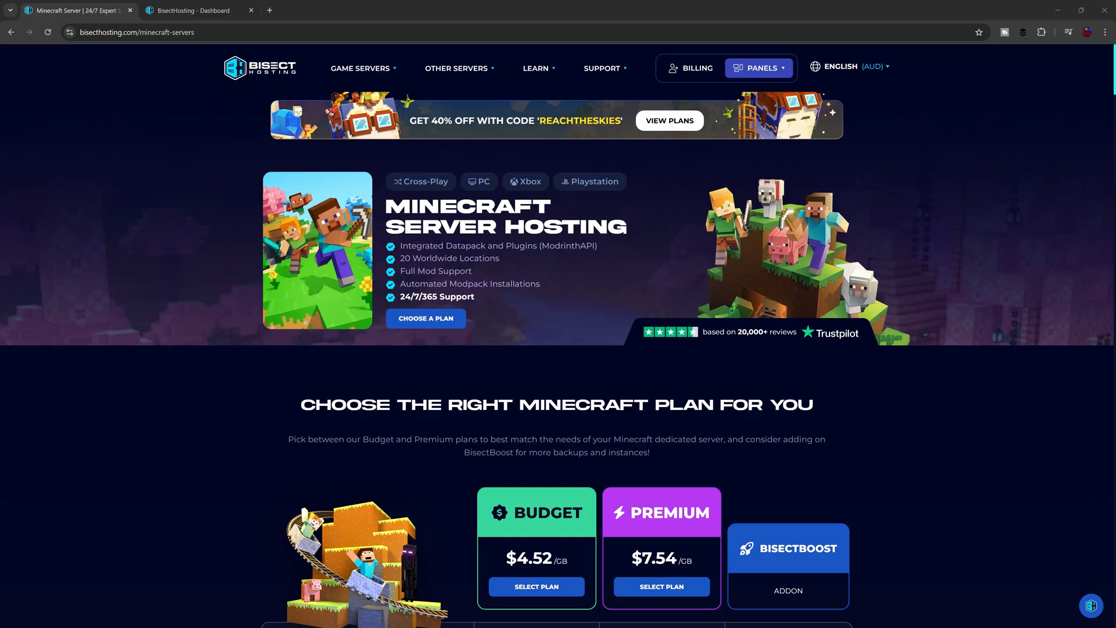
Step: Compare the Minecraft hosting plans and order the 3GB Budget plan with monthly billing
scroll(543, 424, "down", 3)
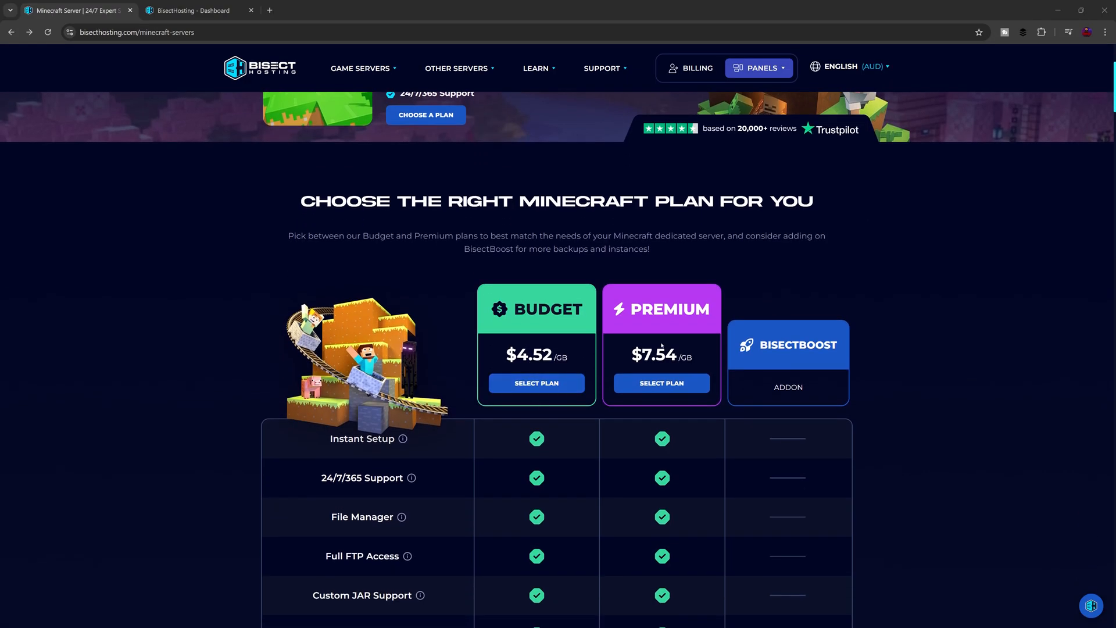
scroll(661, 346, "down", 15)
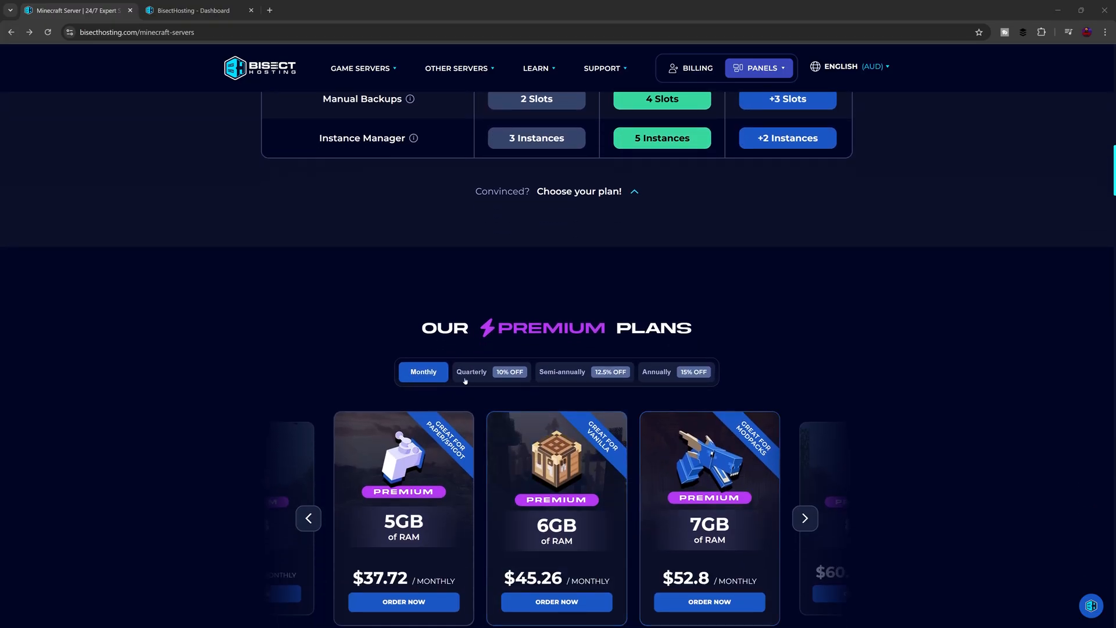
scroll(533, 384, "up", 10)
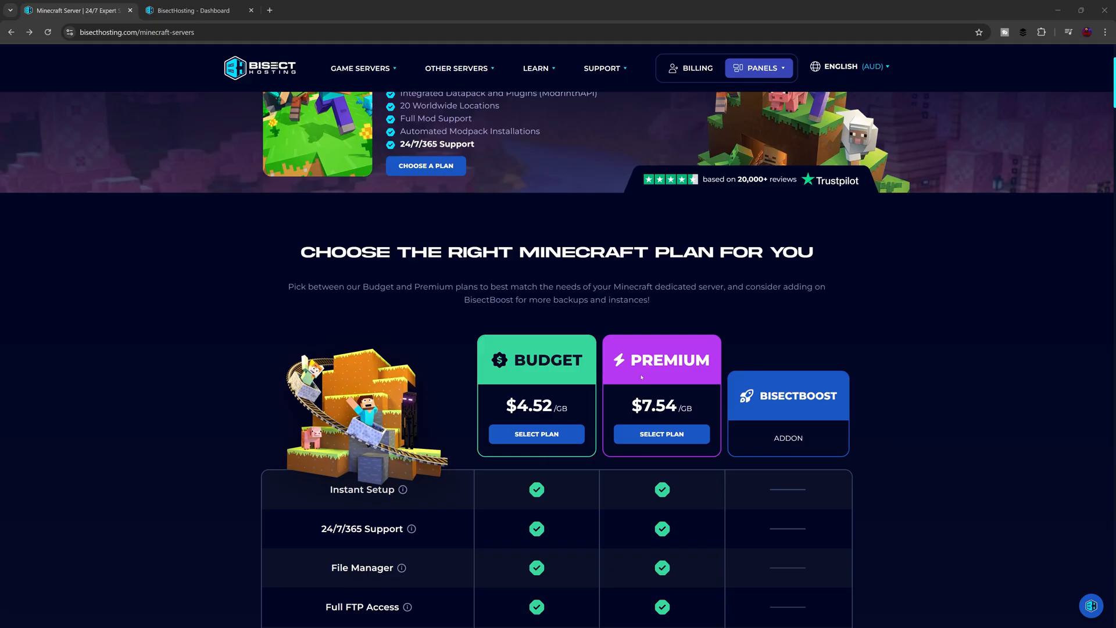
scroll(674, 376, "down", 3)
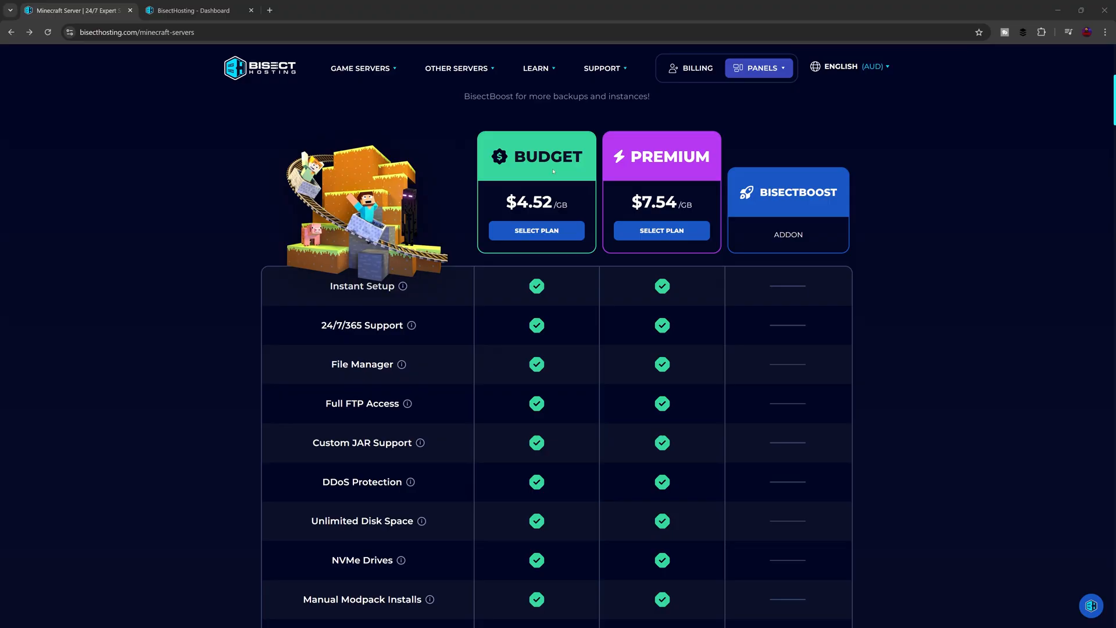
left_click(537, 230)
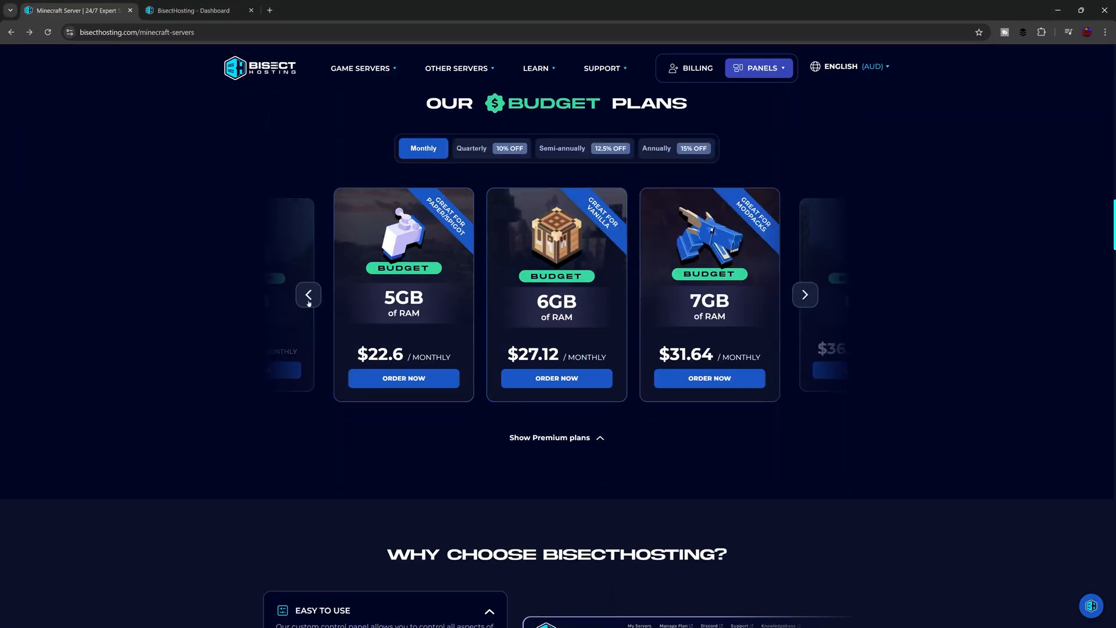
left_click(308, 296)
left_click(309, 295)
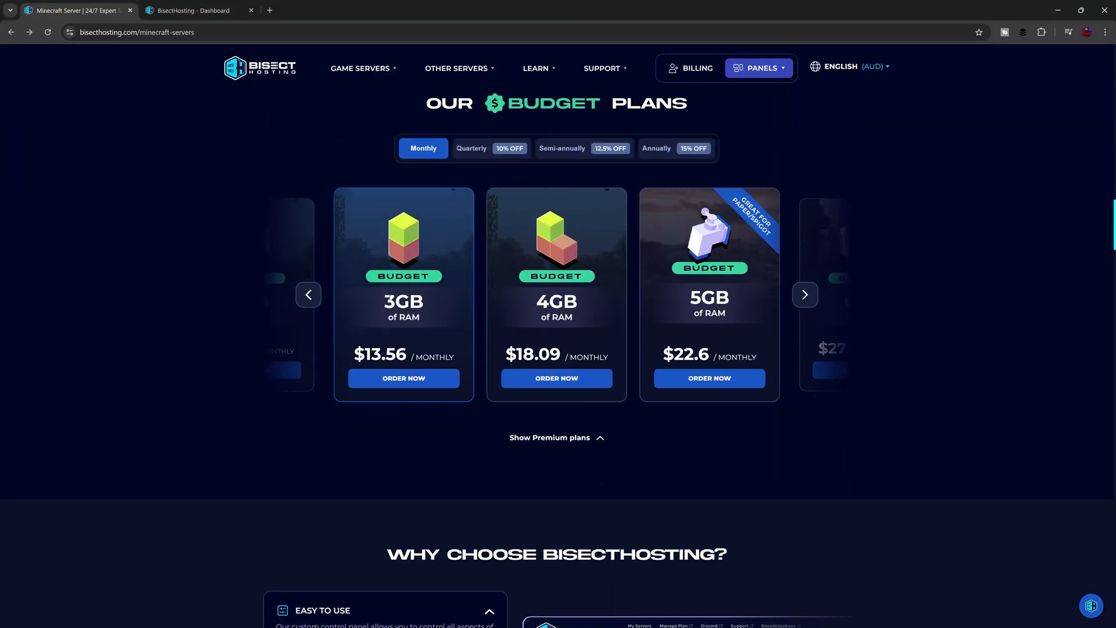
left_click(407, 378)
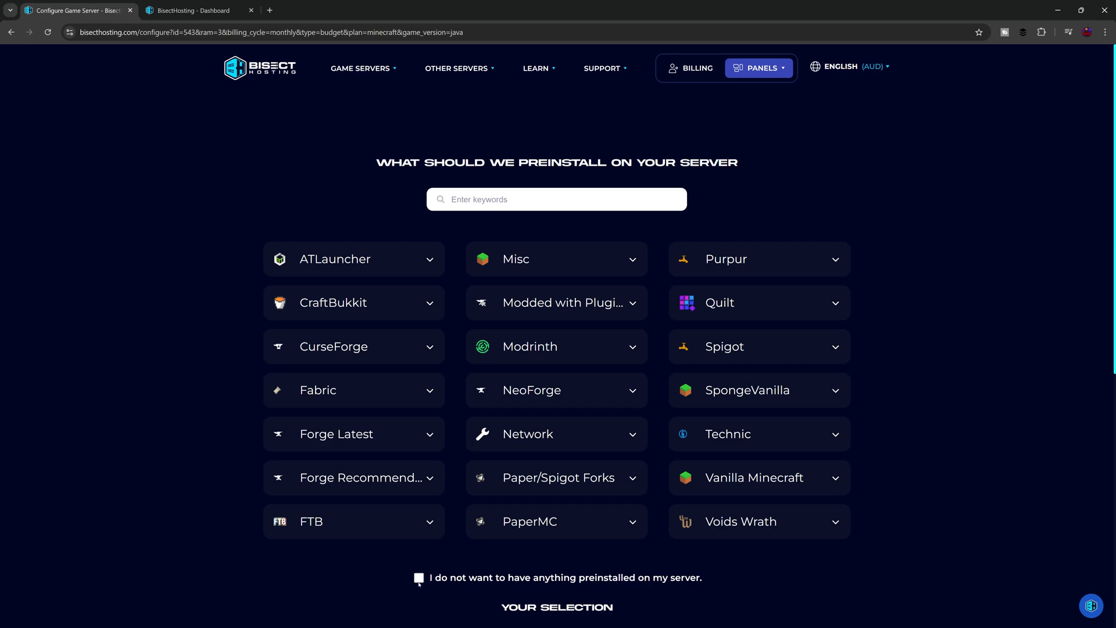
Step: Order the 3GB package with nothing preinstalled, France as the location, and neither BisectBoost nor a dedicated IP
left_click(420, 579)
scroll(710, 586, "down", 1)
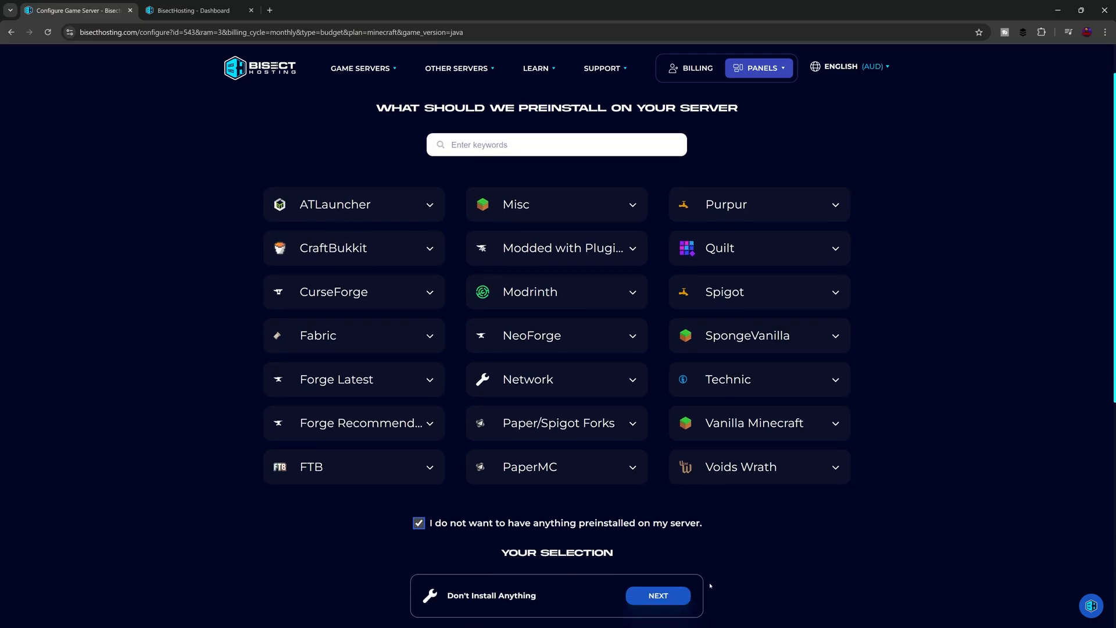
scroll(710, 586, "down", 3)
left_click(675, 400)
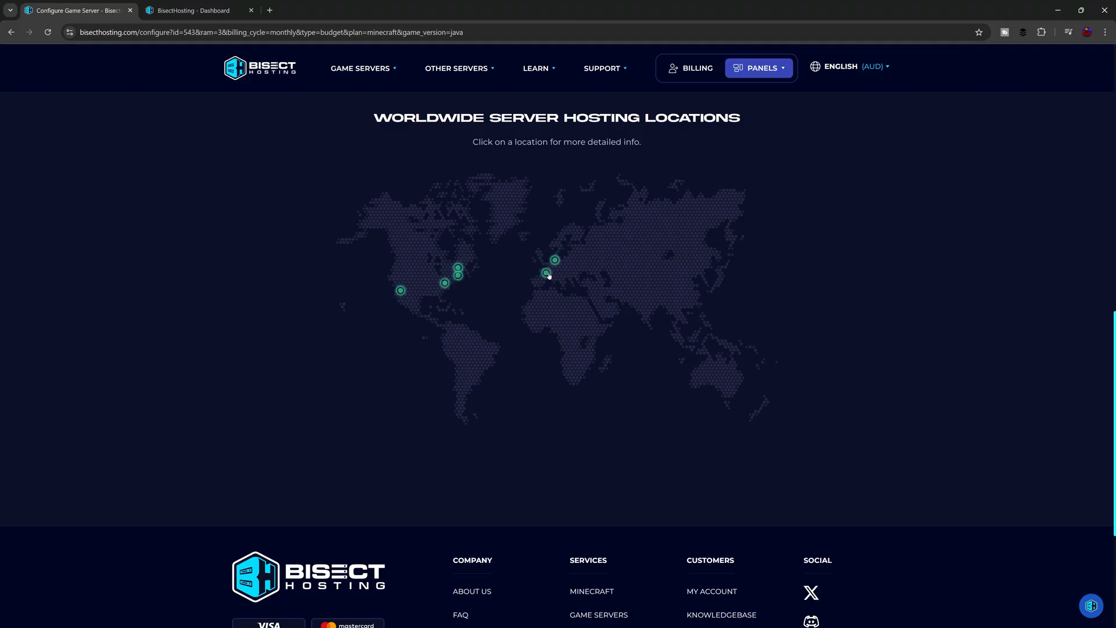
left_click(689, 311)
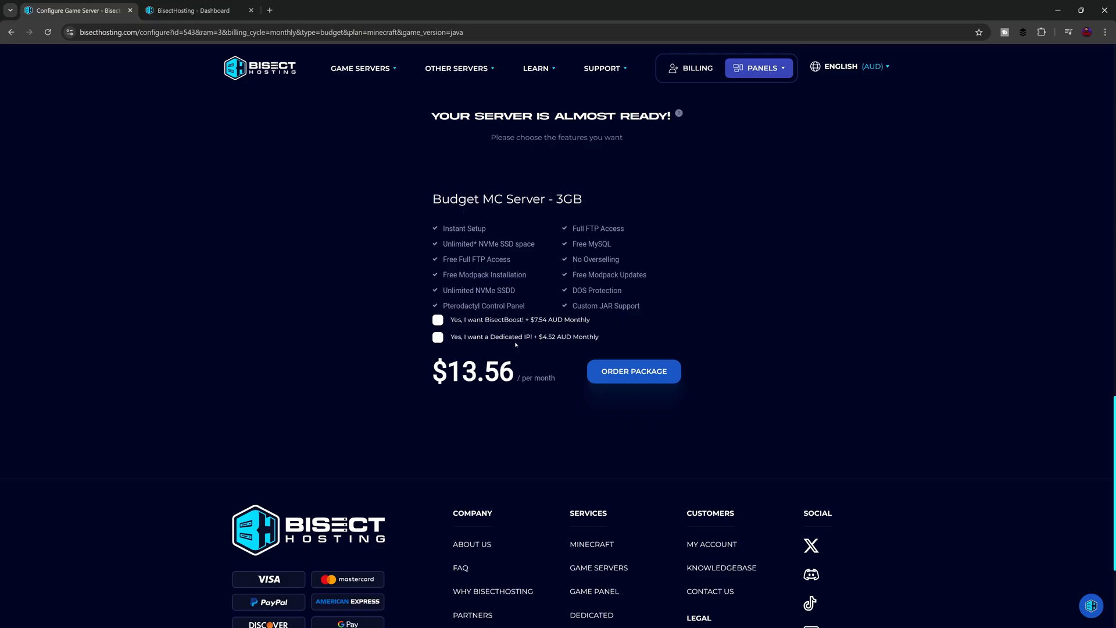
left_click(634, 377)
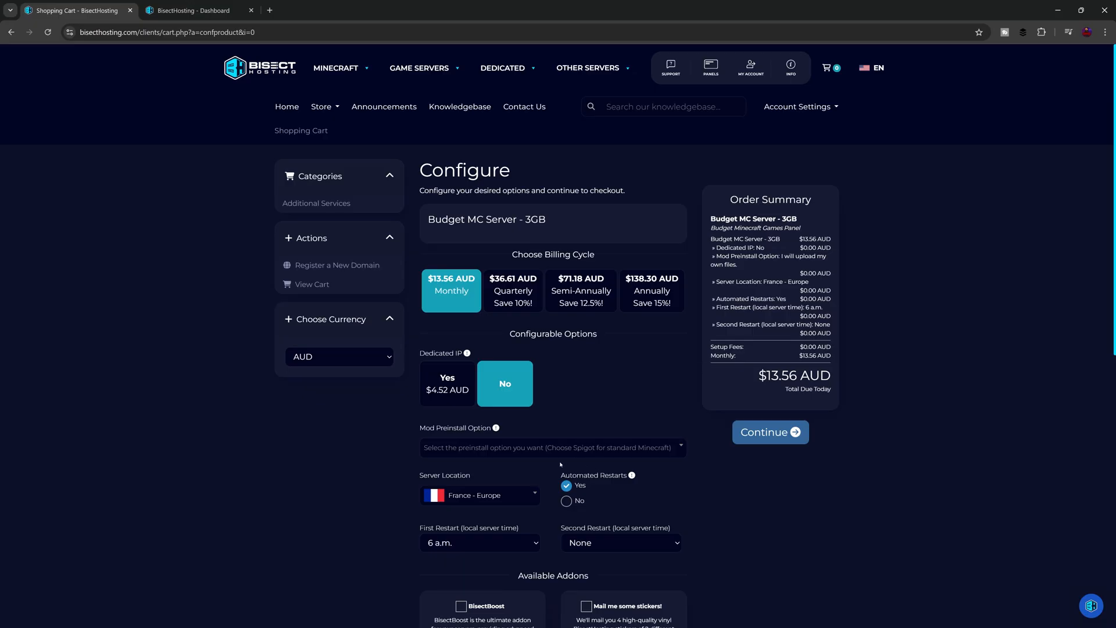
Step: Add the free "Mail me some stickers!" addon to the server order and continue to checkout
scroll(546, 519, "down", 2)
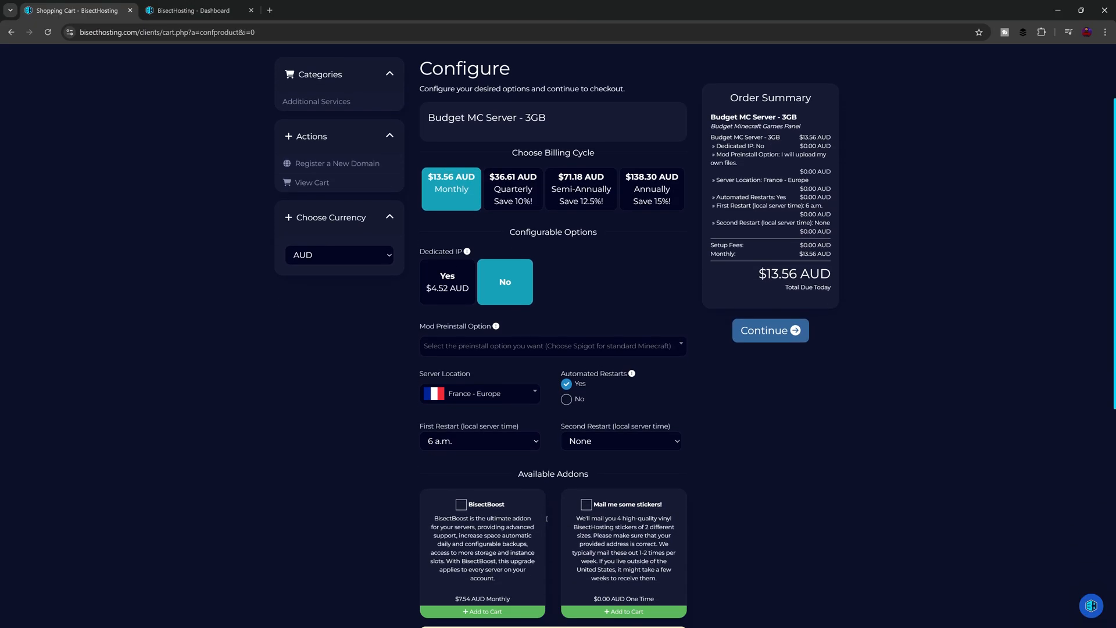
left_click(438, 443)
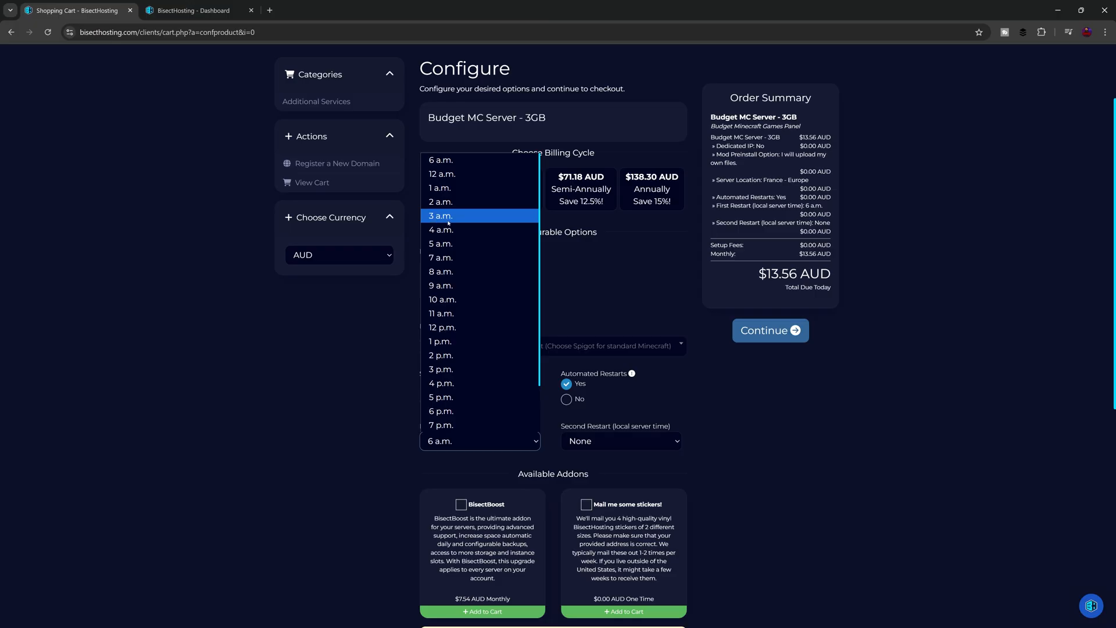
left_click(354, 472)
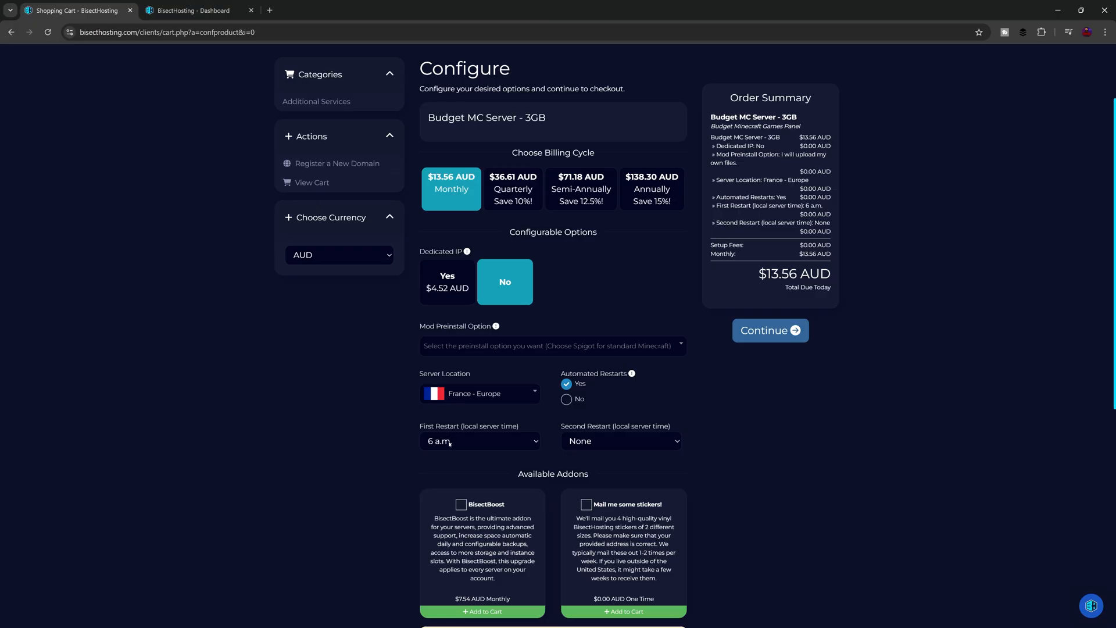
left_click(582, 505)
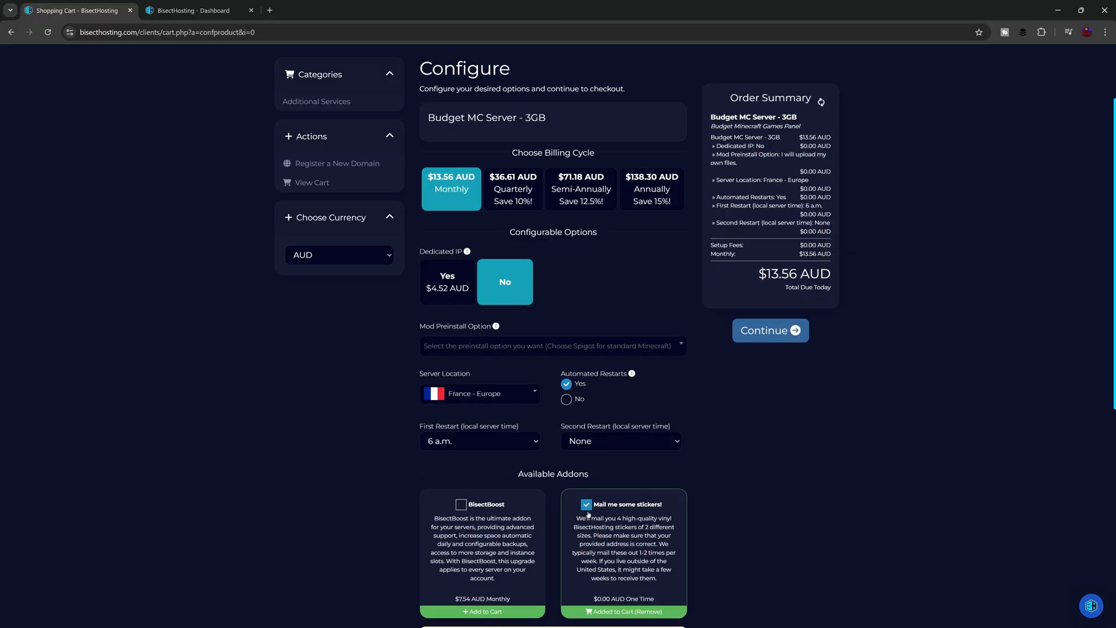
scroll(654, 504, "down", 2)
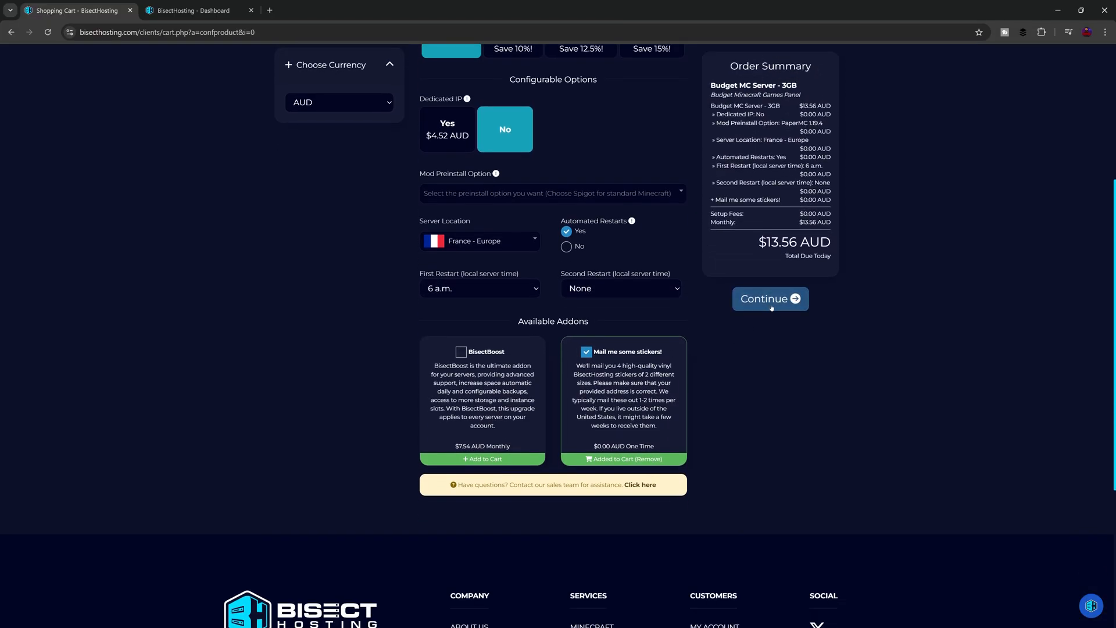
left_click(771, 303)
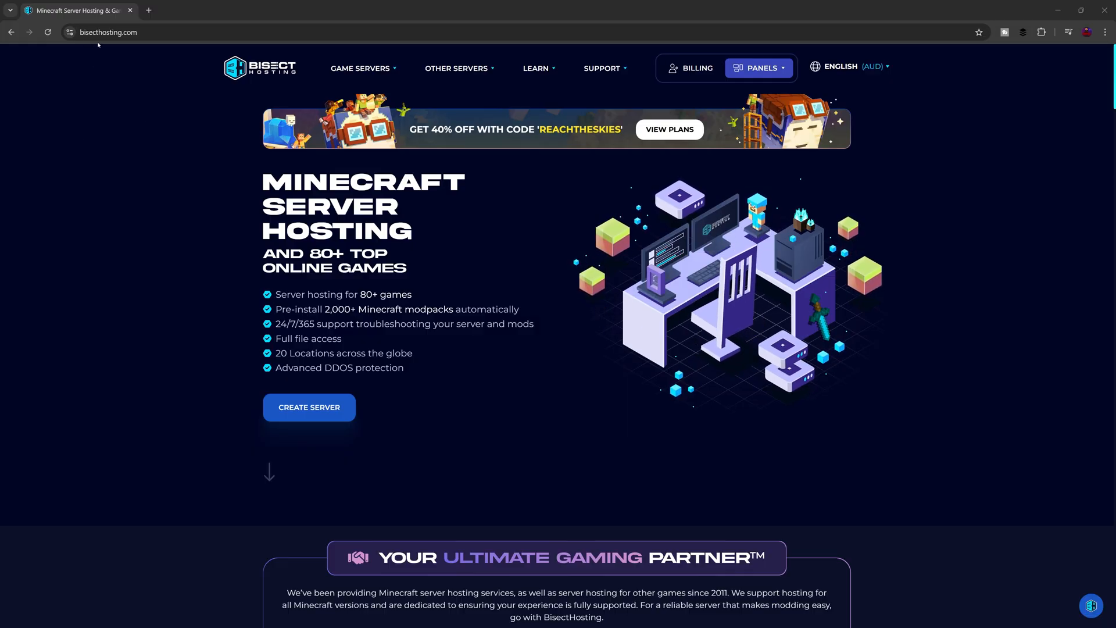
Step: Open the Minecraft Java test server in the Starbase game server panel and go to its files
mouse_move(758, 68)
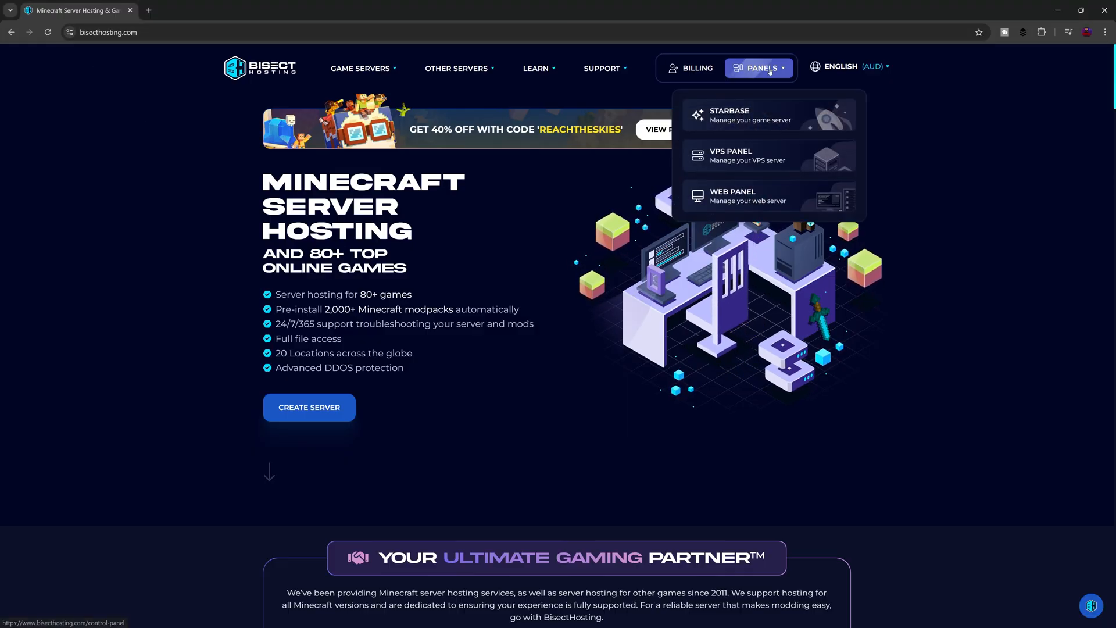
left_click(733, 121)
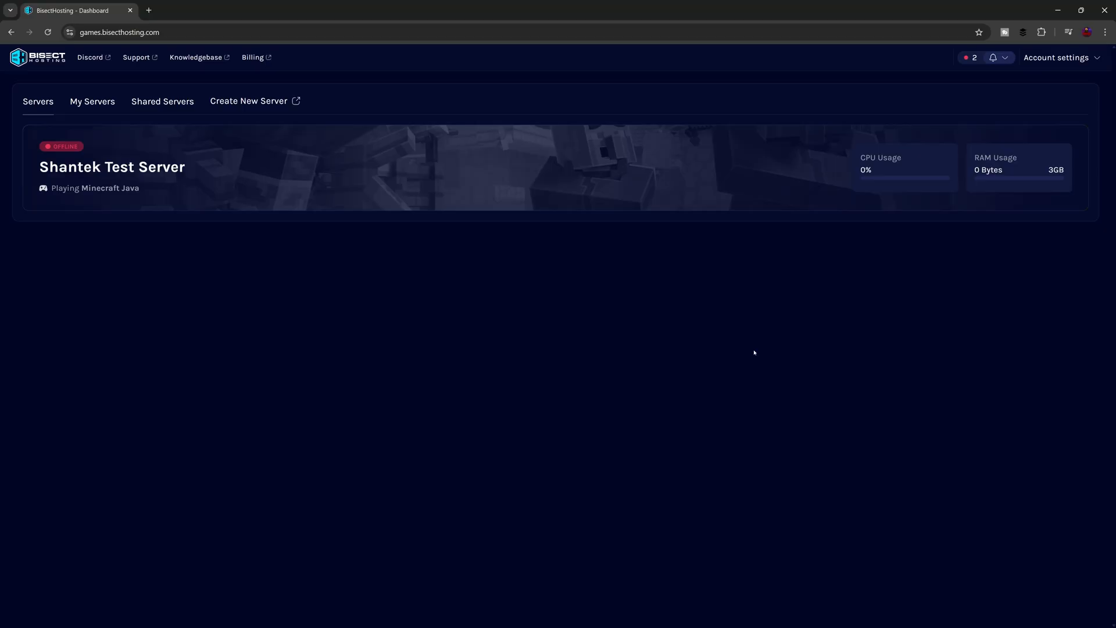
left_click(304, 185)
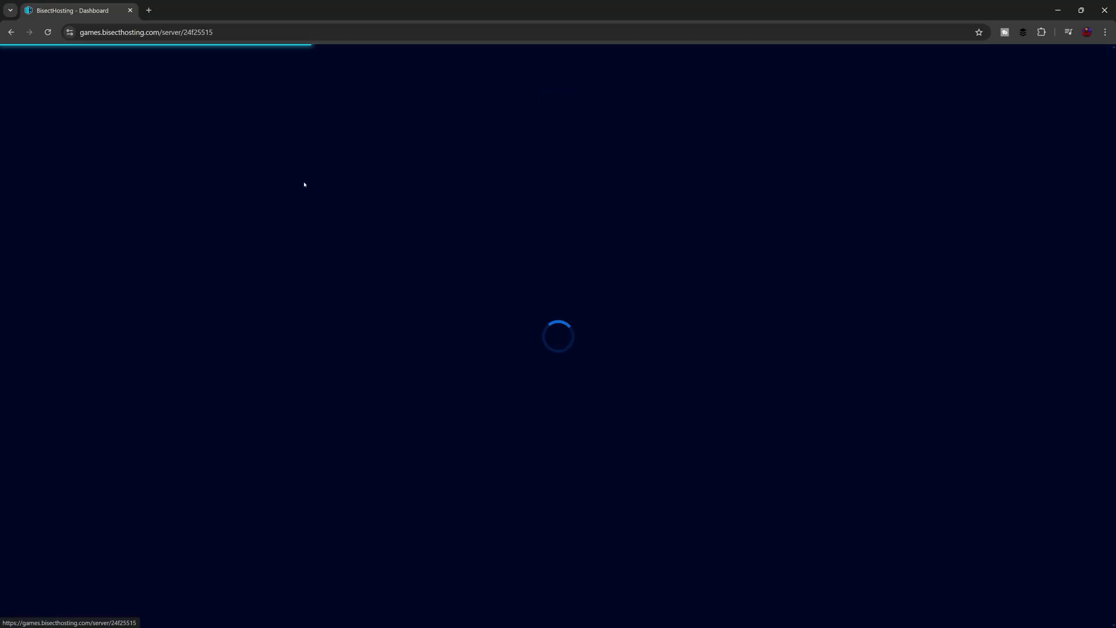
left_click(35, 154)
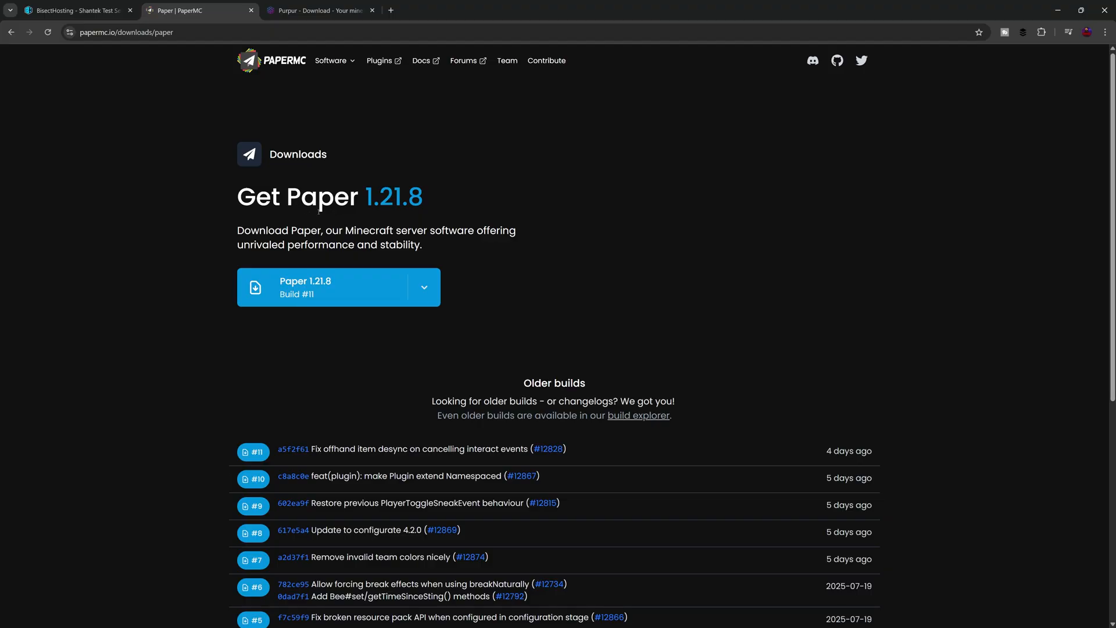
Step: Download Purpur build 2483 for Minecraft version 1.21.8 from the Purpur downloads page
left_click(321, 16)
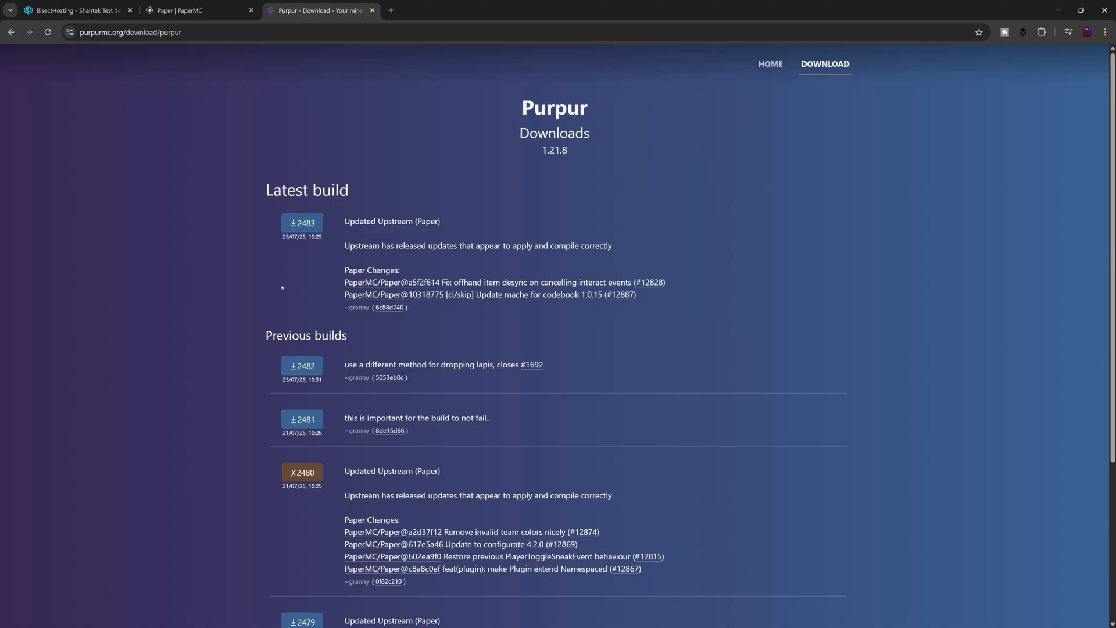
left_click(554, 150)
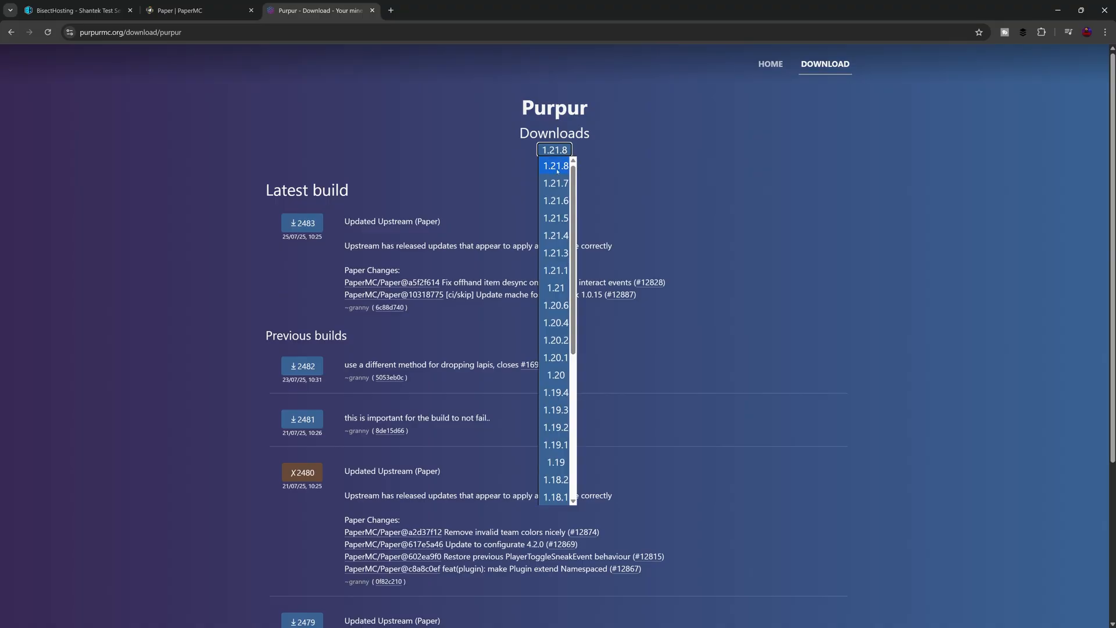
left_click(557, 167)
left_click(303, 224)
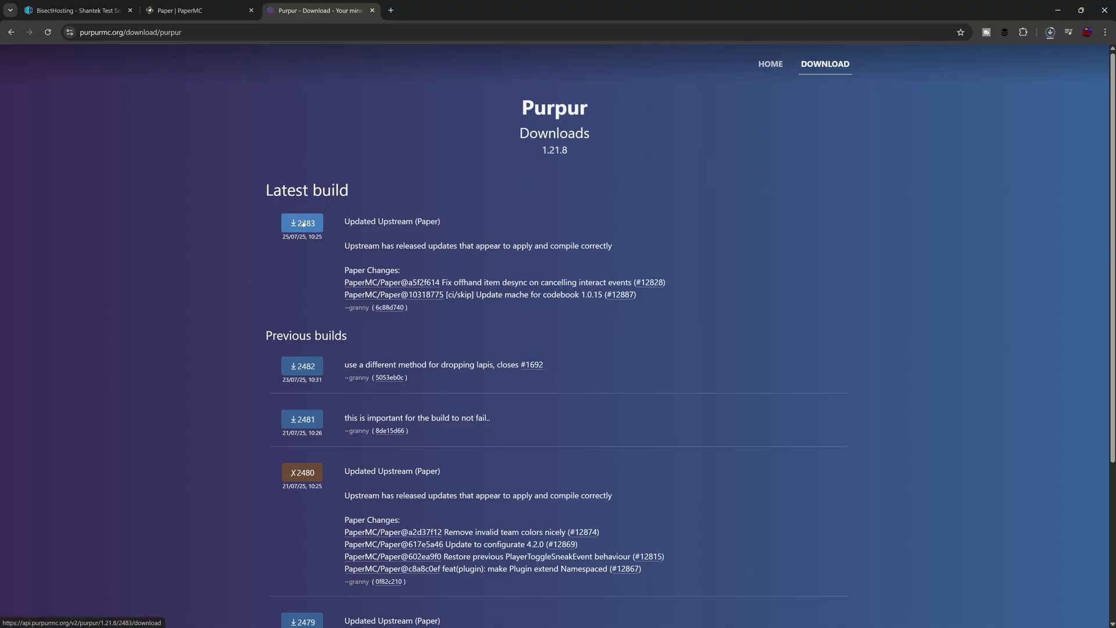
Step: Upload purpur-1.21.8-2483.jar to the home/container folder of the BisectHosting server
left_click(76, 10)
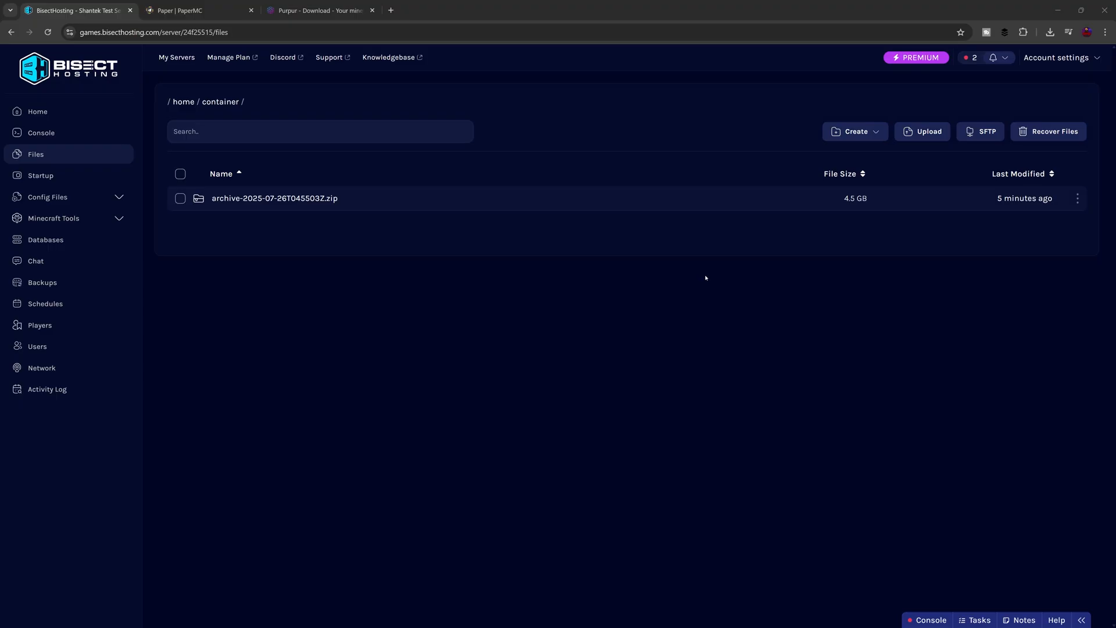
left_click(910, 139)
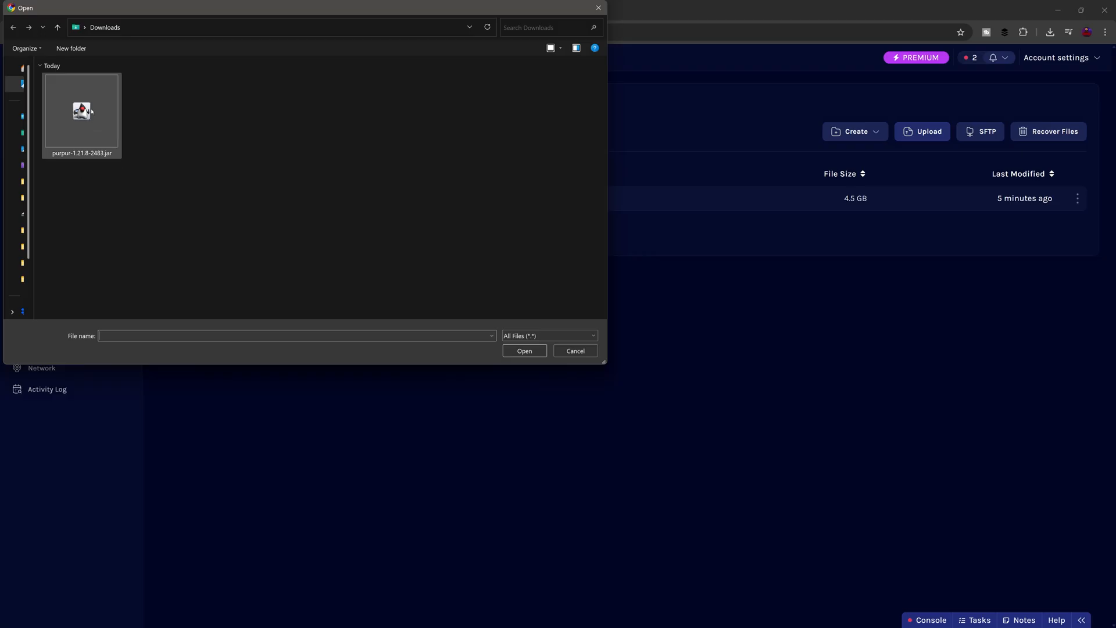
key("Escape")
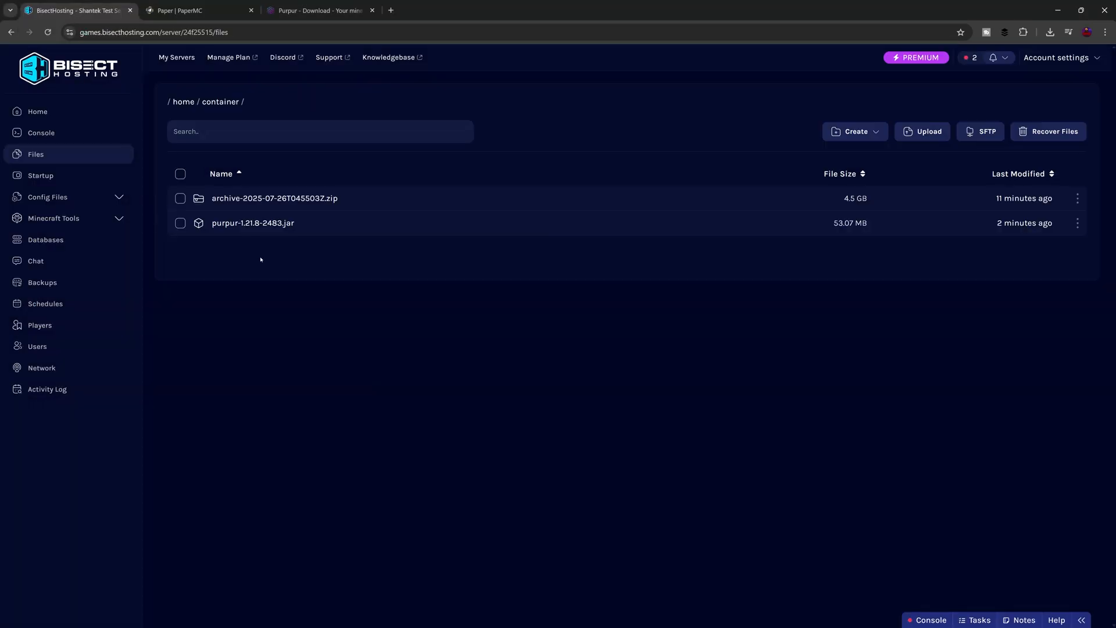
Step: Copy the full file name of the uploaded Purpur jar without renaming the file
right_click(232, 227)
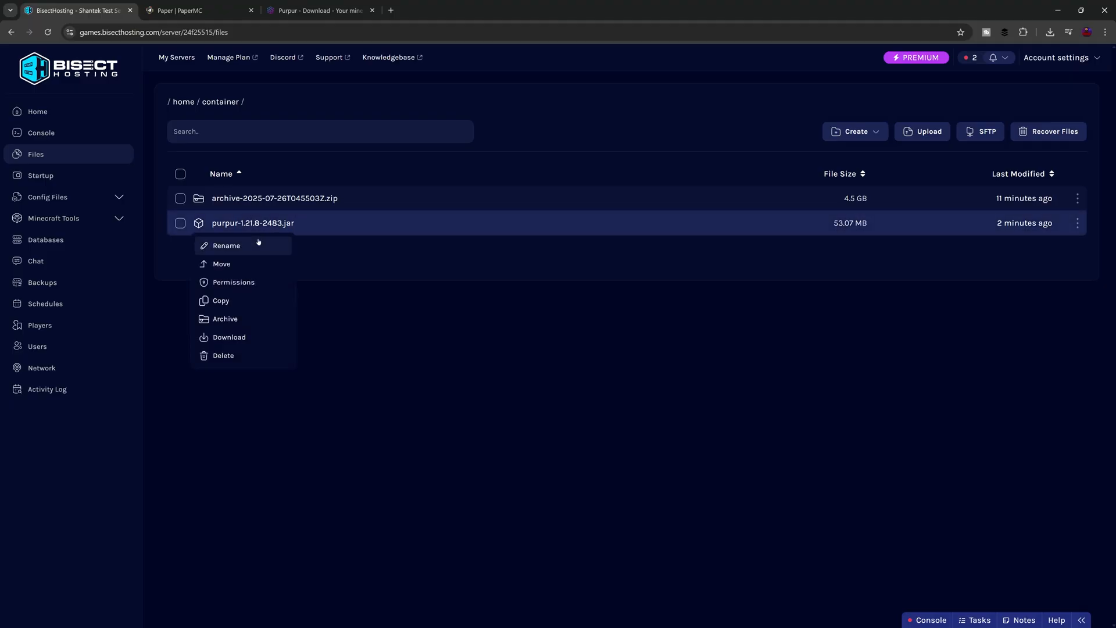
left_click(224, 246)
triple_click(492, 334)
key("ctrl+c")
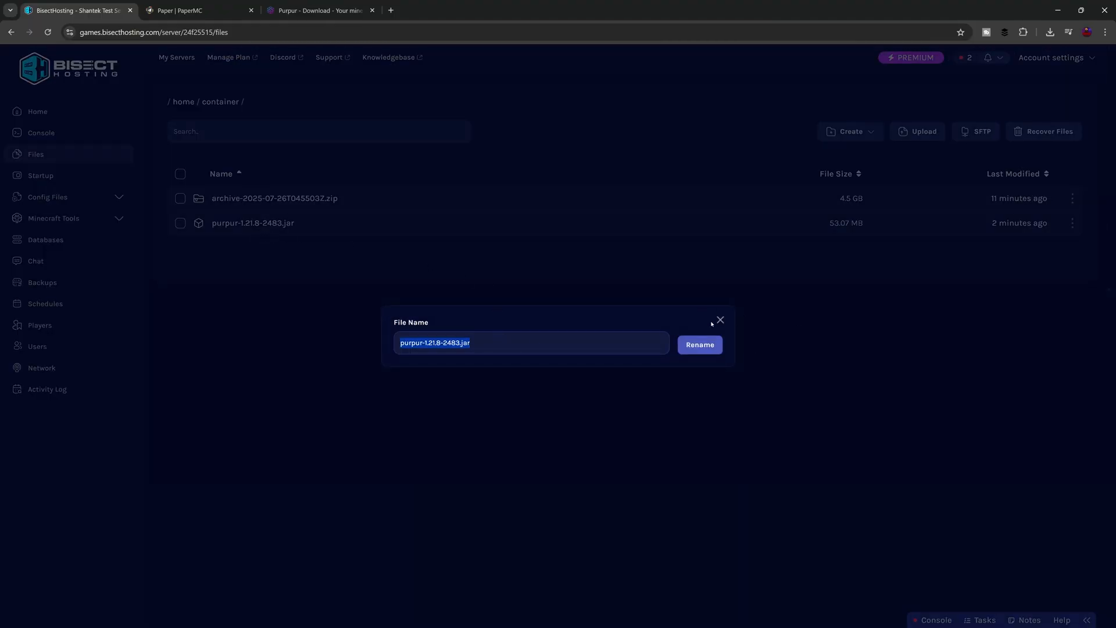
left_click(720, 319)
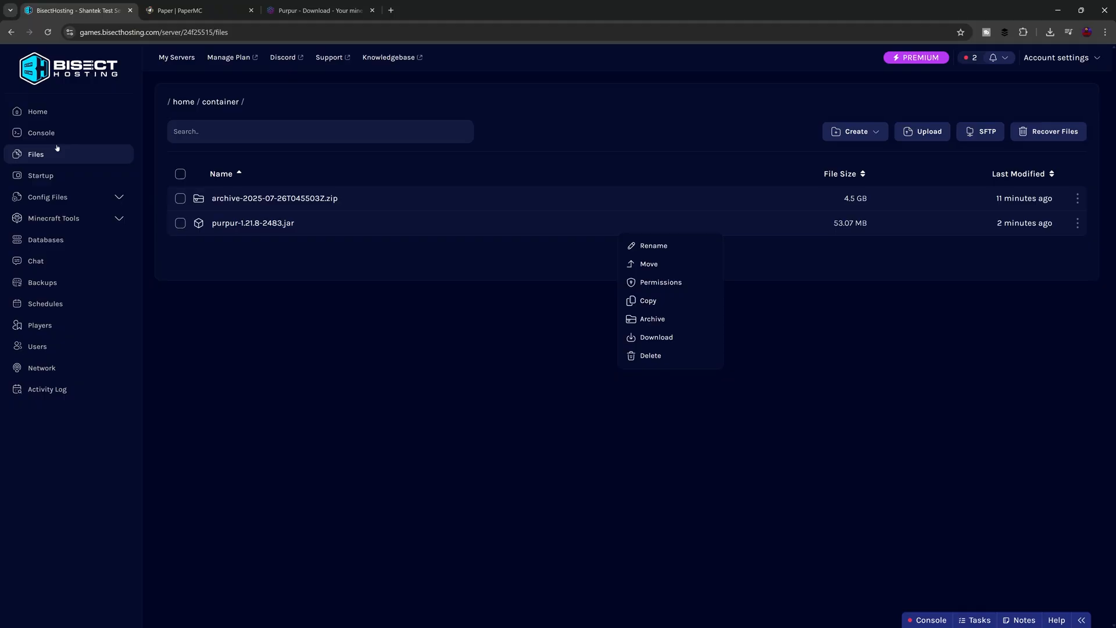
Step: Set the server's startup jar file to purpur-1.21.8-2483.jar
left_click(36, 176)
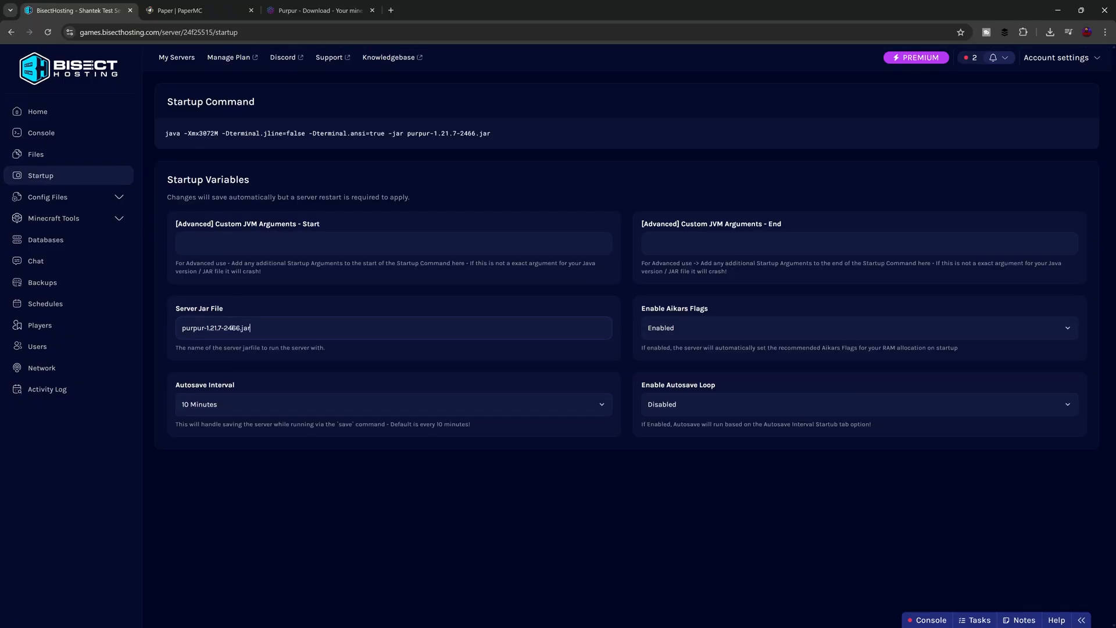
triple_click(244, 328)
key("ctrl+v")
Step: Start the server, check its console, and look through the files in the home/container folder
left_click(63, 113)
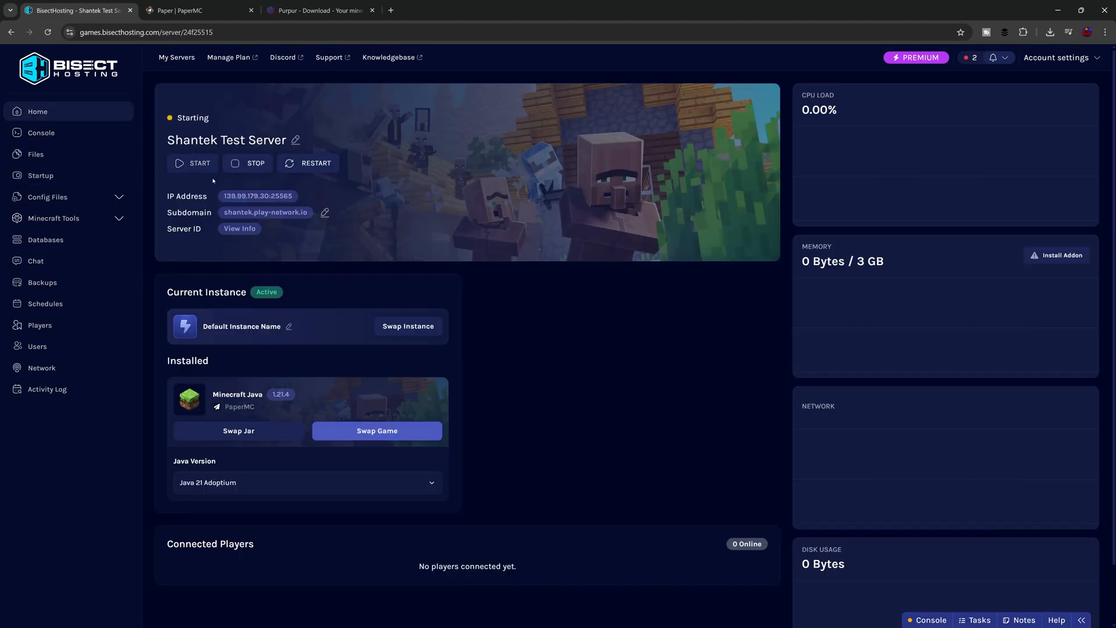
left_click(36, 136)
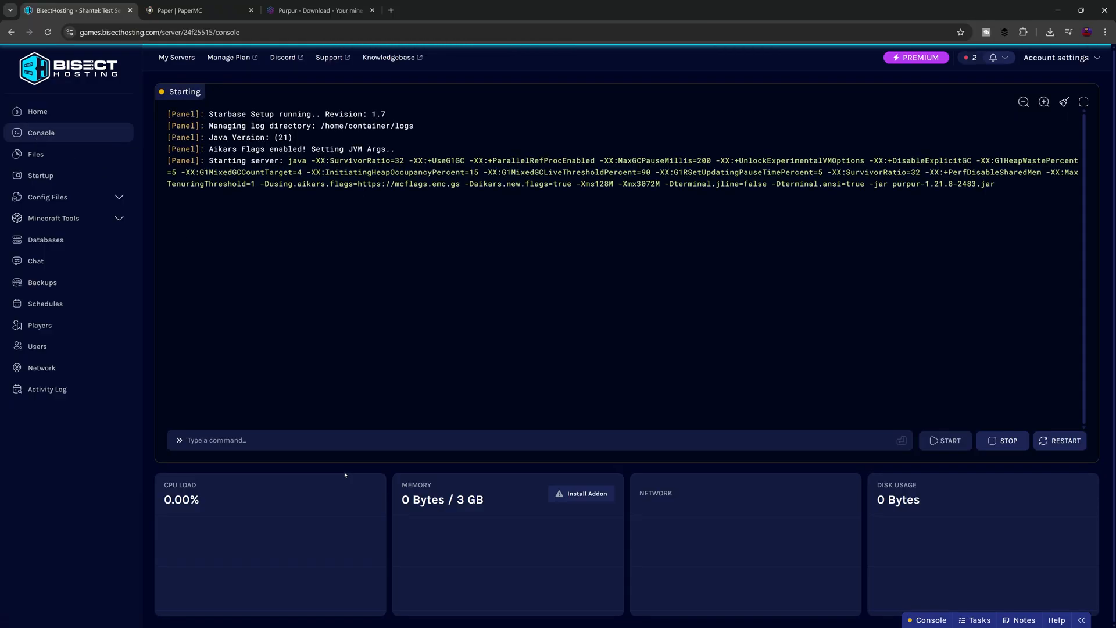
left_click(66, 160)
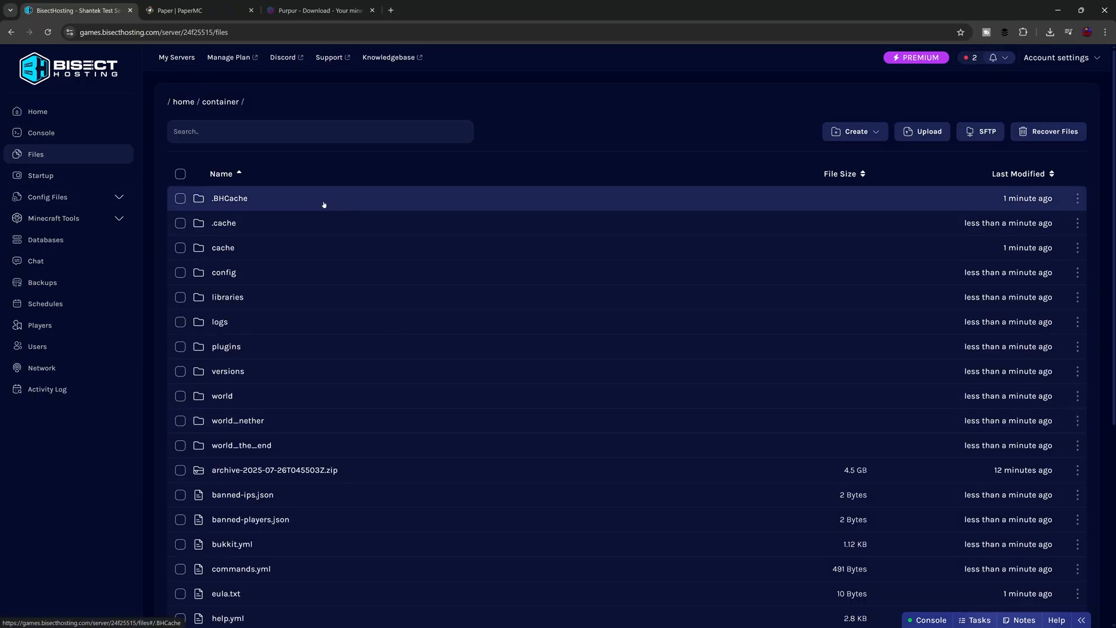
scroll(323, 522, "down", 5)
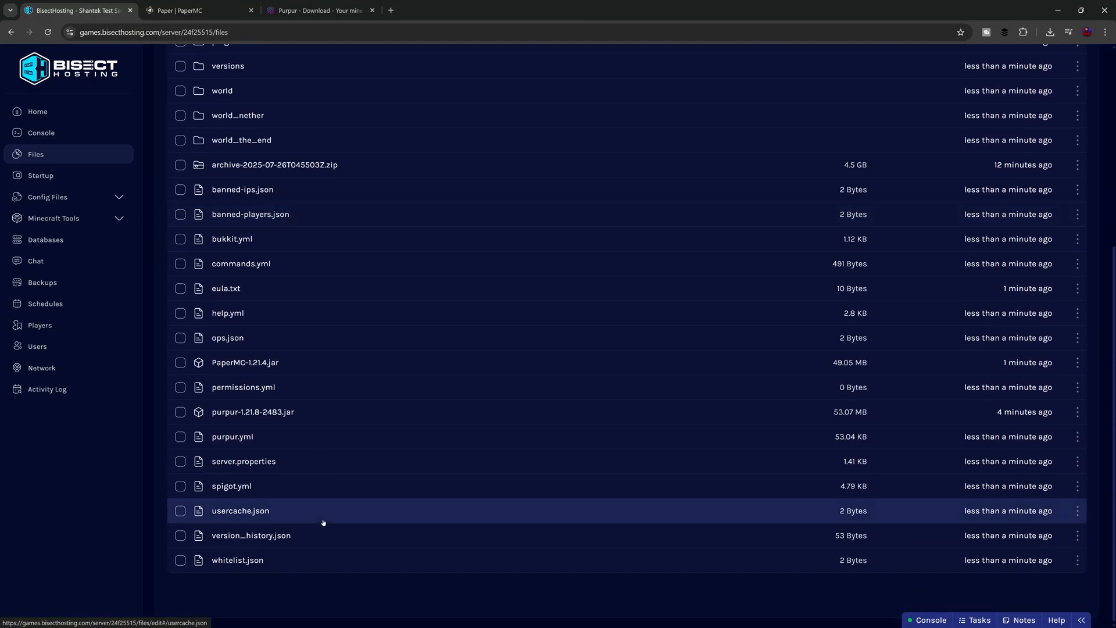
Step: Stop the server and delete the world, world_nether and world_the_end folders from the home/container folder
scroll(323, 522, "up", 5)
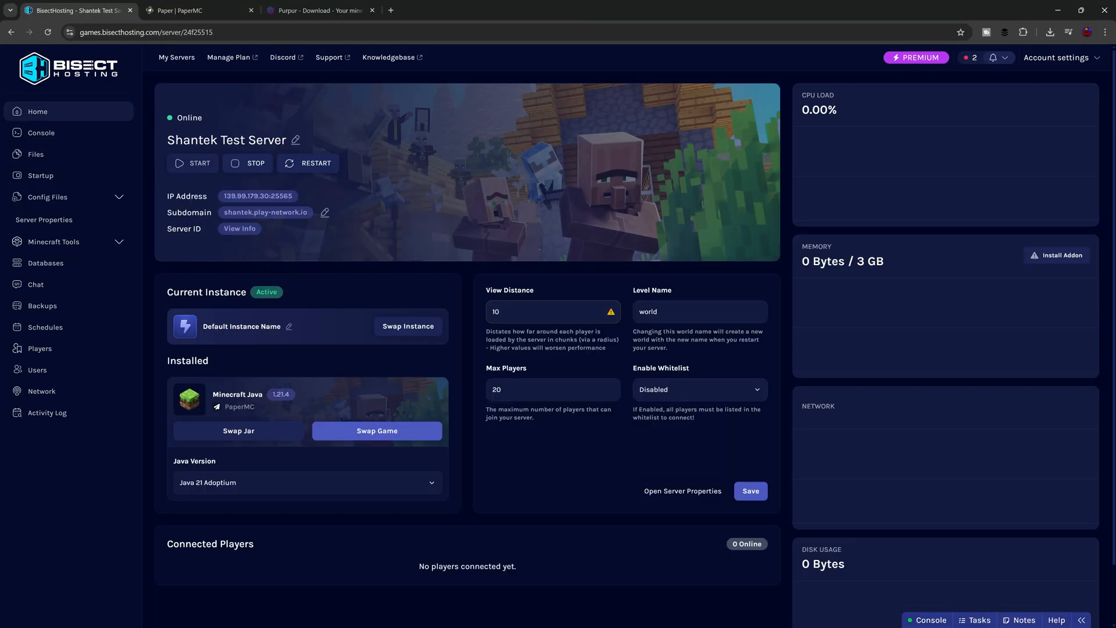
left_click(235, 163)
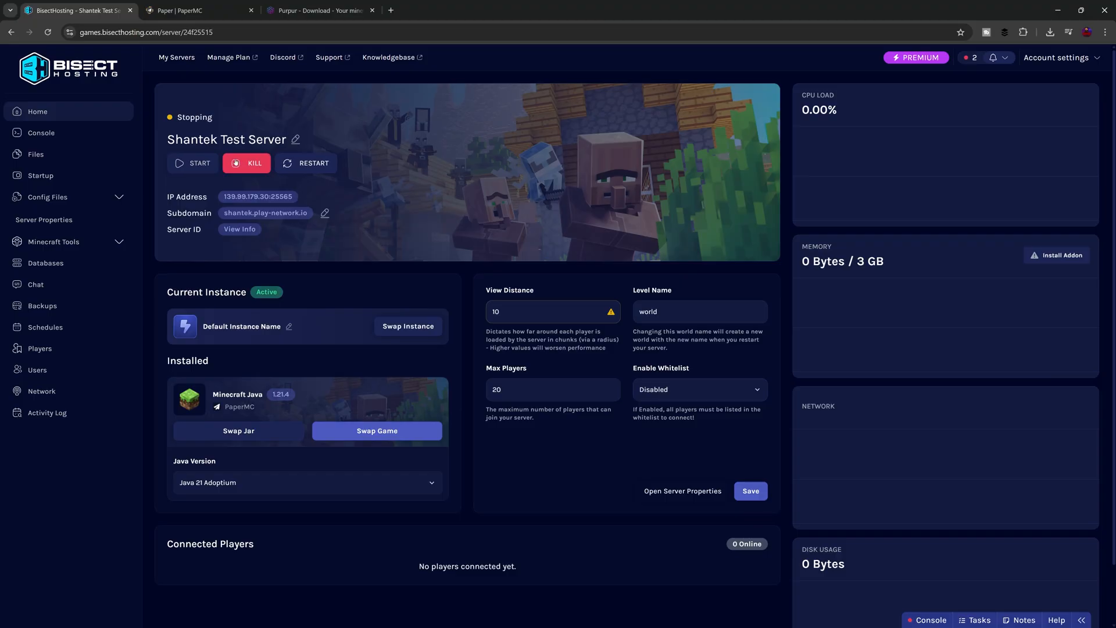
left_click(37, 155)
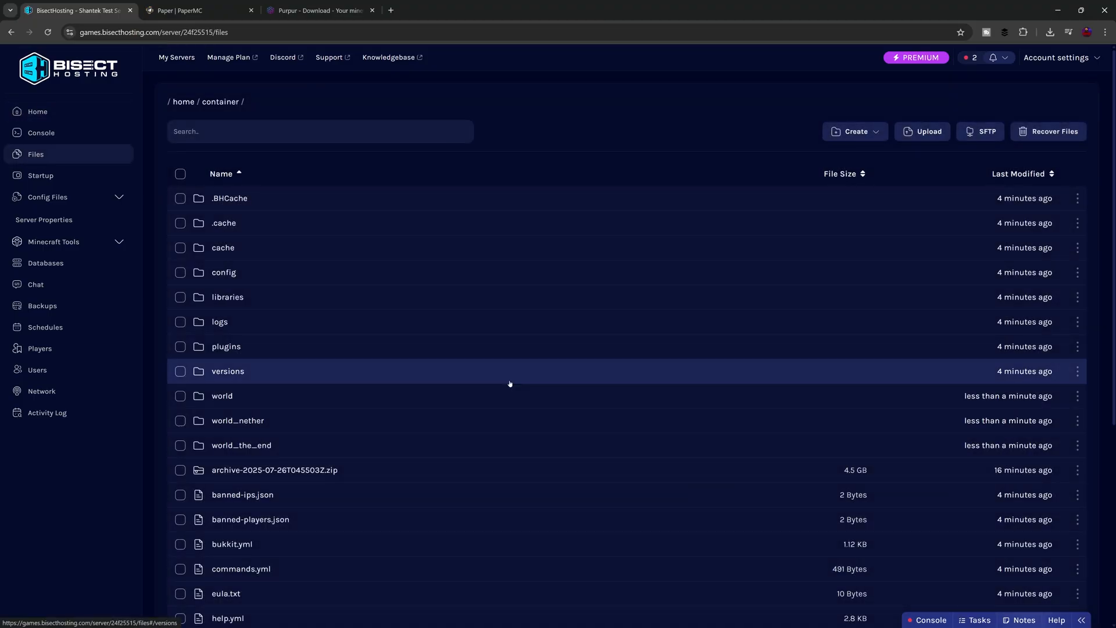
left_click(181, 395)
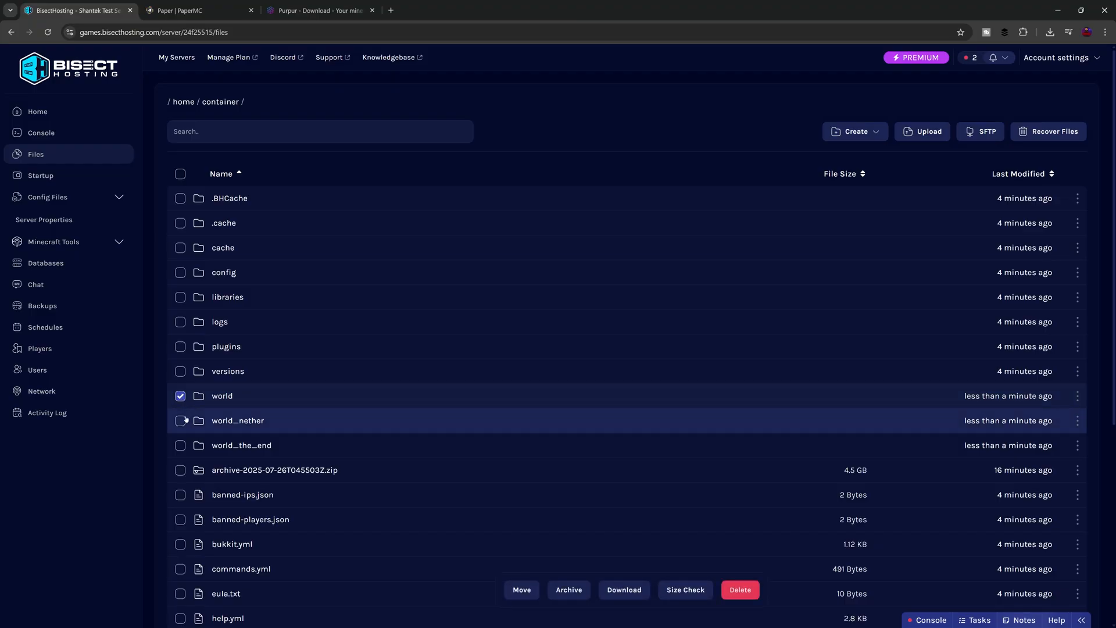
left_click(180, 420)
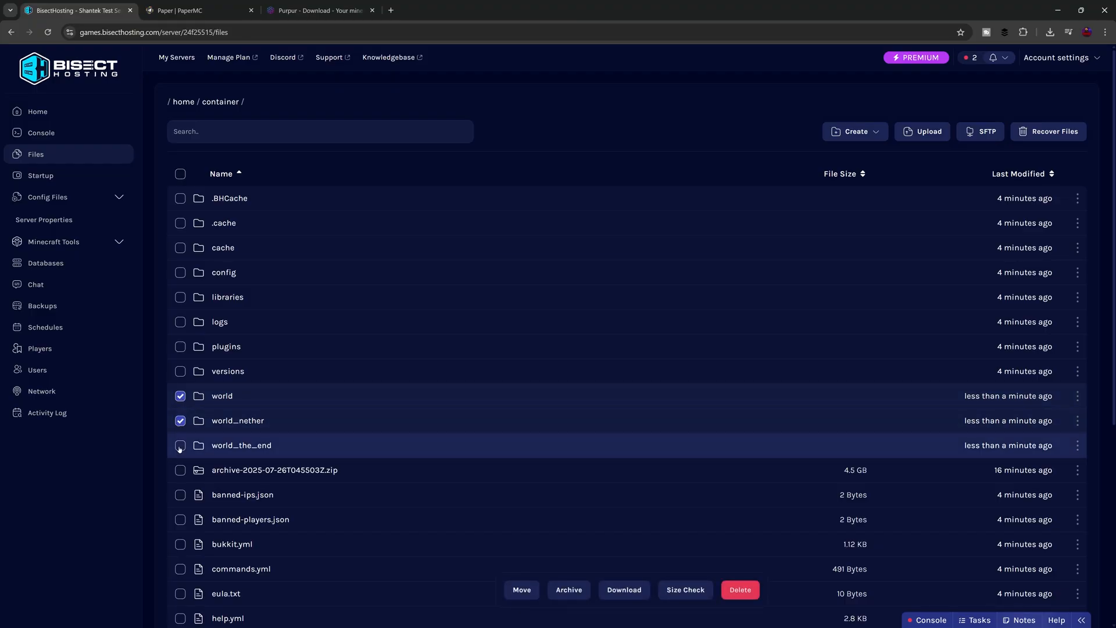
left_click(180, 445)
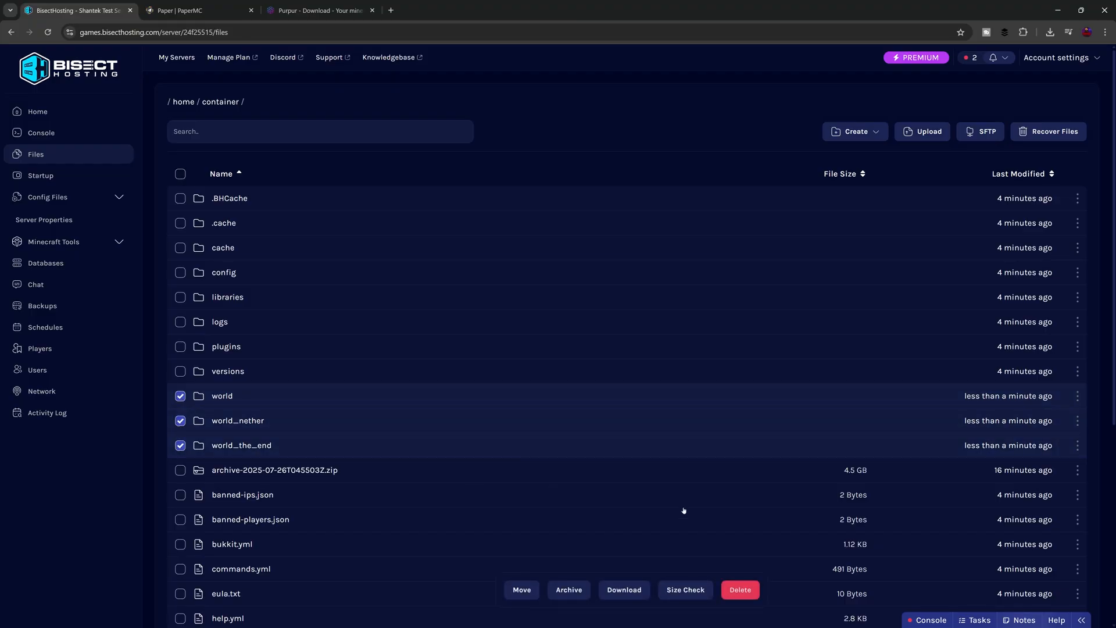
left_click(741, 591)
left_click(755, 383)
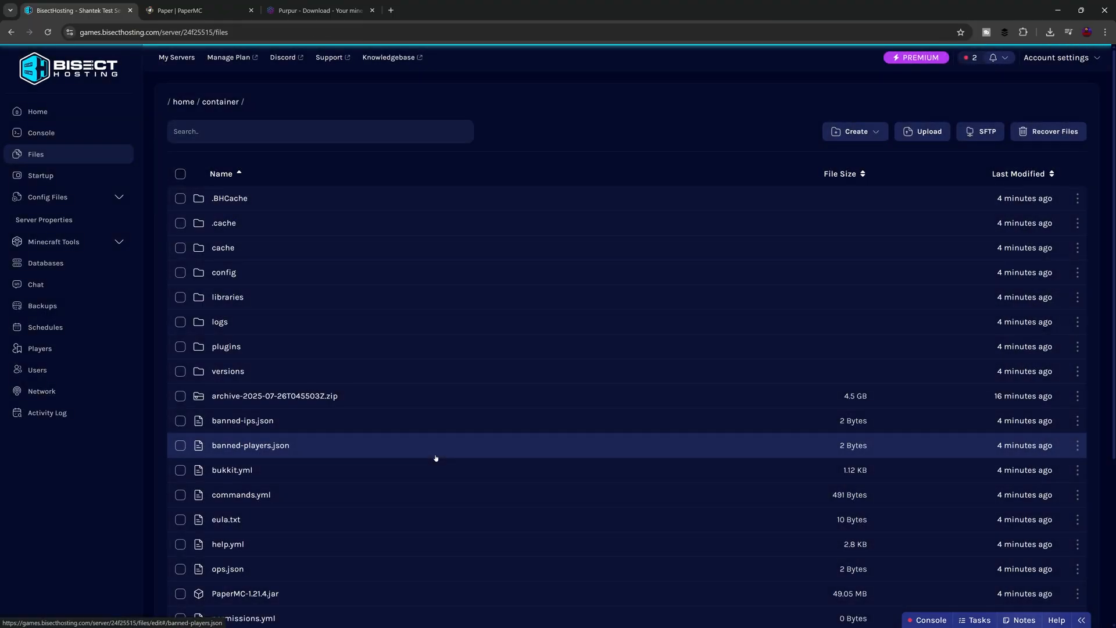
Step: View the raw contents of the server.properties file in the home/container folder
scroll(436, 456, "down", 4)
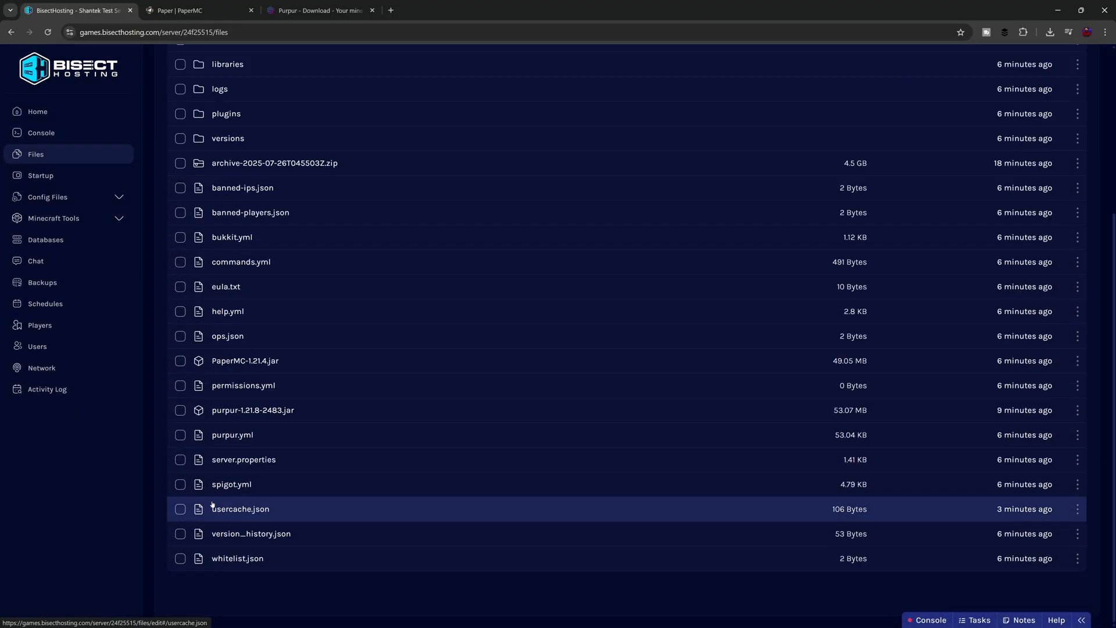
left_click(239, 459)
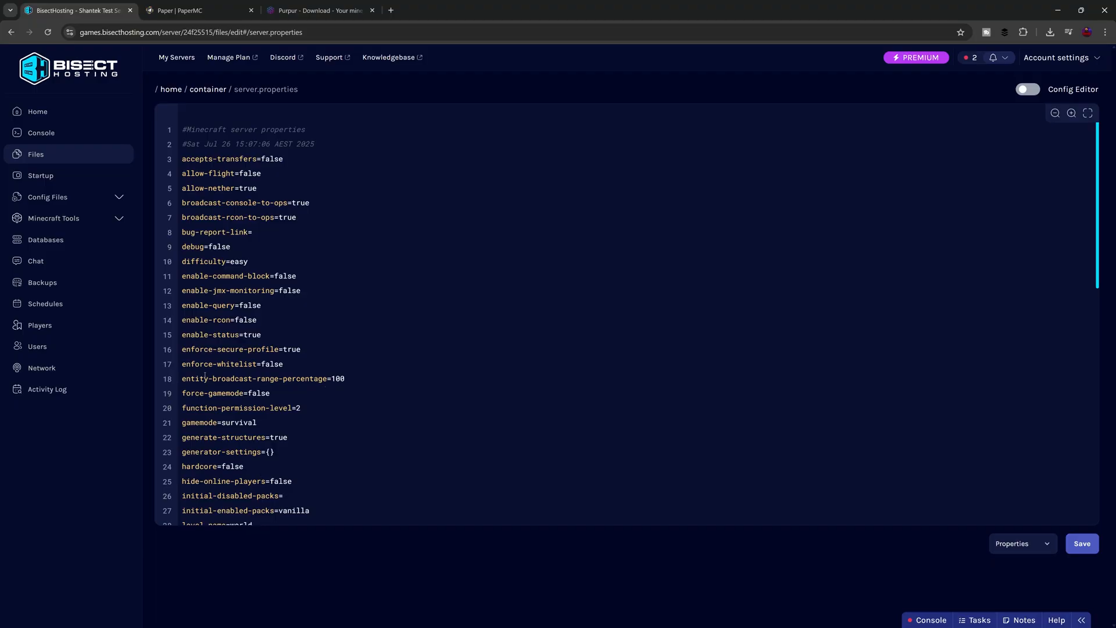
left_click(34, 112)
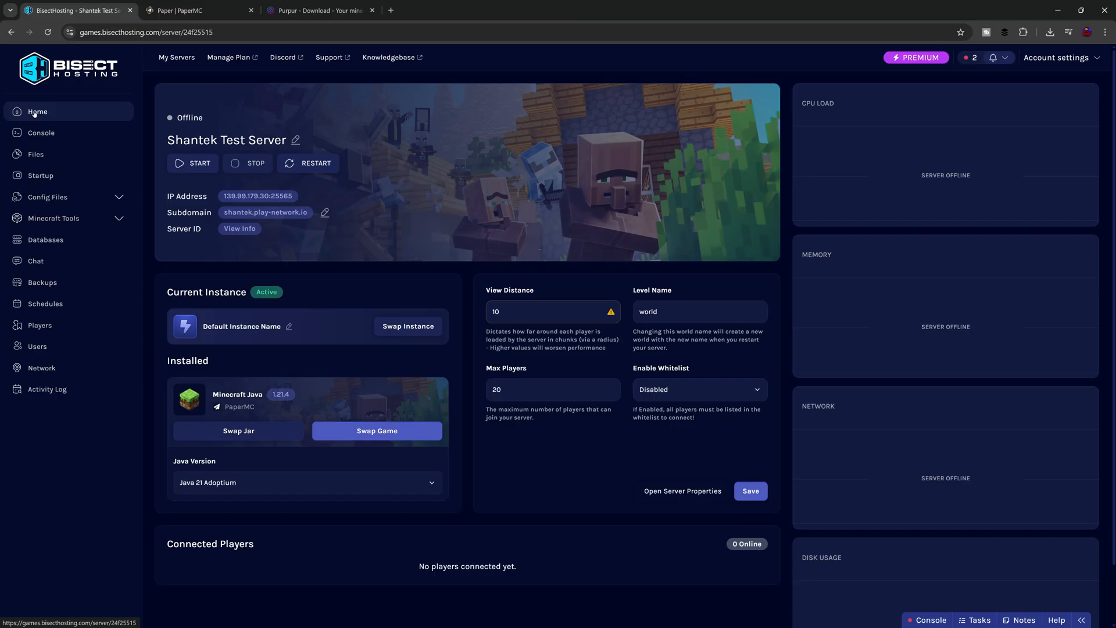
Step: Set the Message of The Day in the Server Properties config form to "Shanteks Epic Test Server"
left_click(57, 199)
left_click(29, 221)
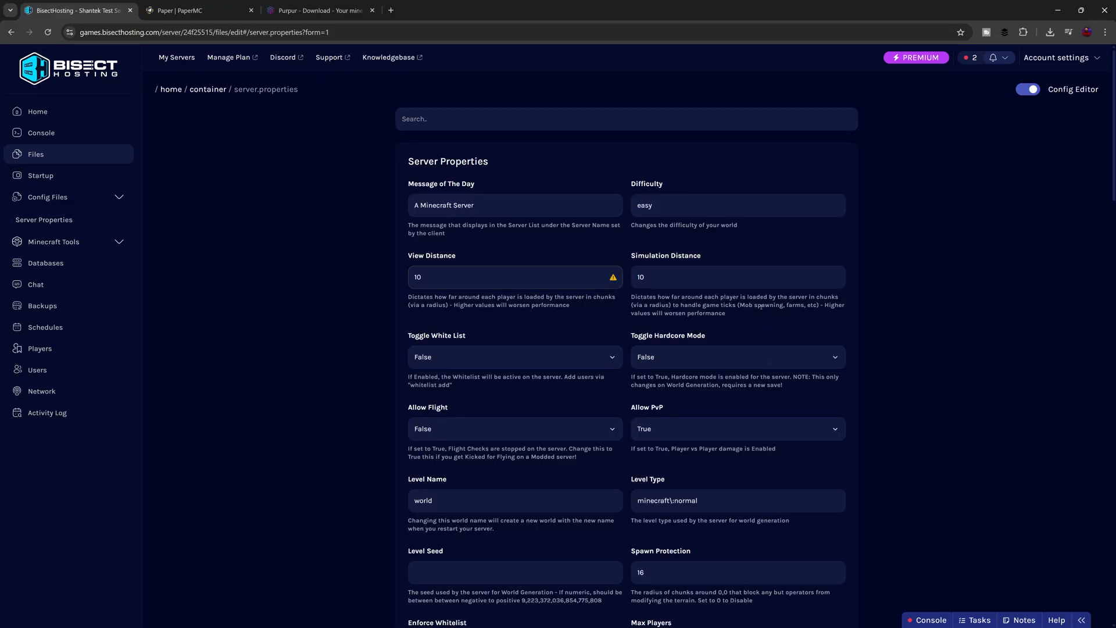
triple_click(431, 213)
type("Shanteks Epic Test Server")
Step: Set both Toggle White List and Enforce Whitelist to True in the server properties
left_click(430, 359)
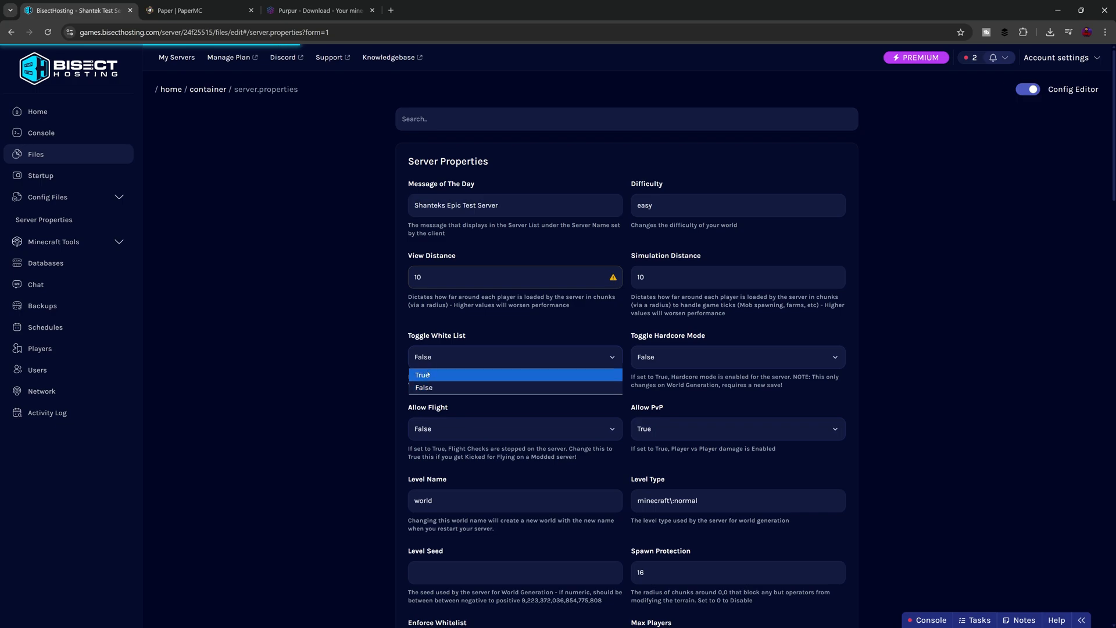
left_click(427, 375)
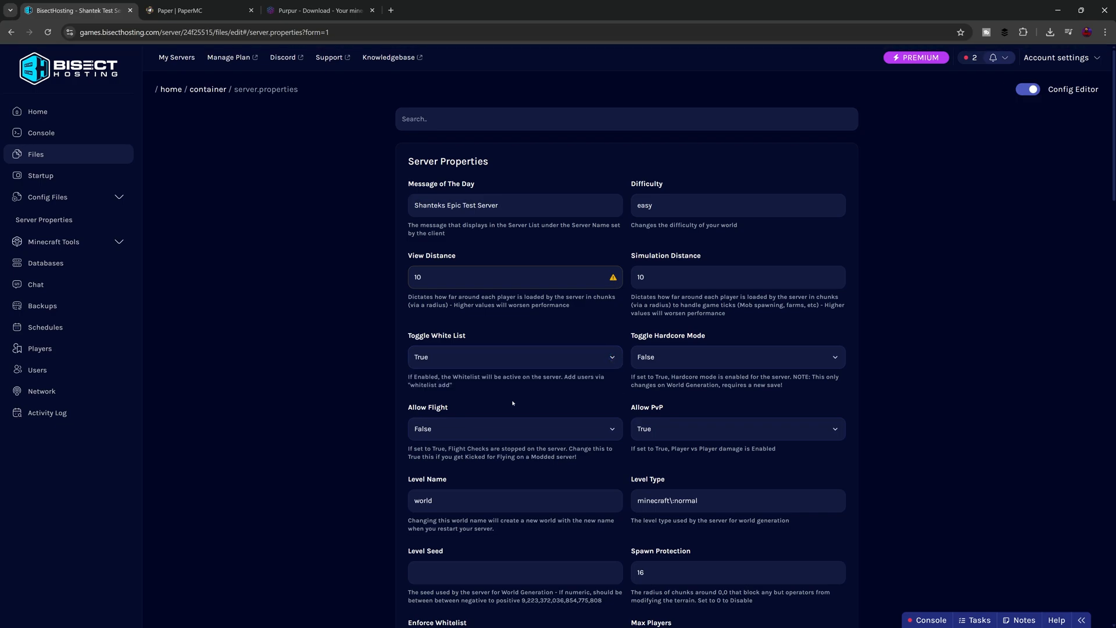
scroll(513, 403, "down", 2)
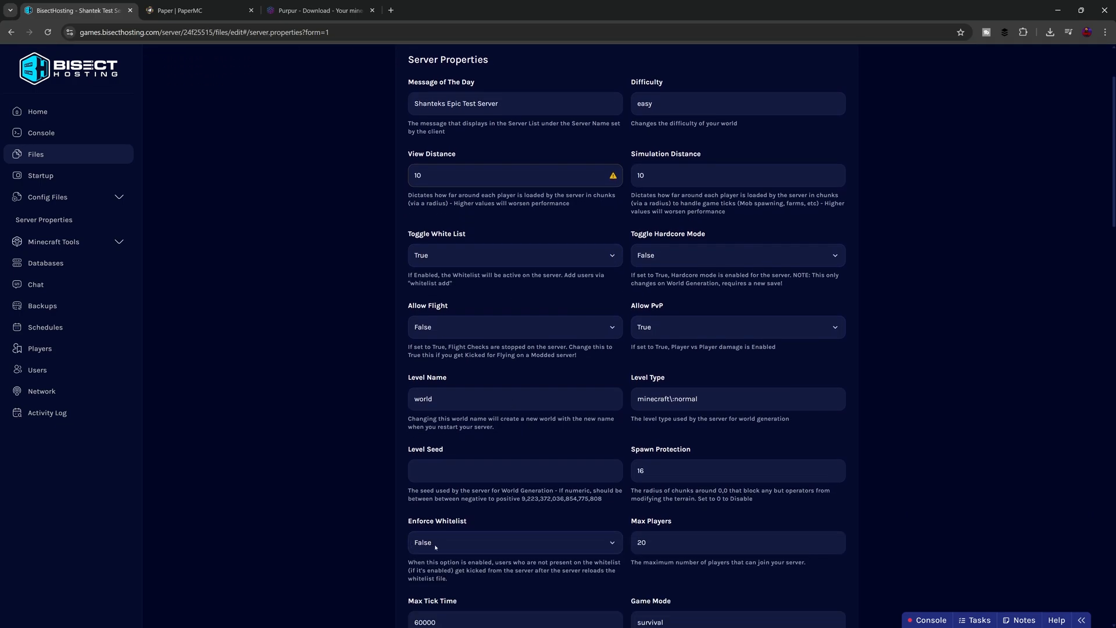
left_click(437, 543)
left_click(423, 561)
Step: Set the Level Name to Shantek and the Spawn Protection to 0 in the server properties
type("Shantek")
key("Tab")
key("Tab")
key("Tab")
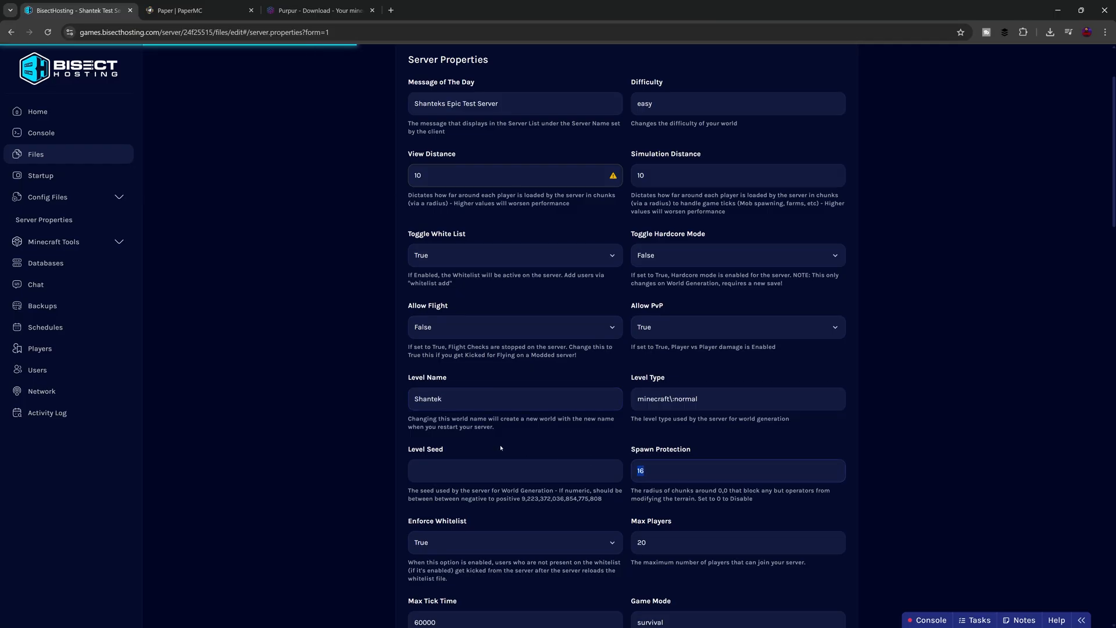
type("0")
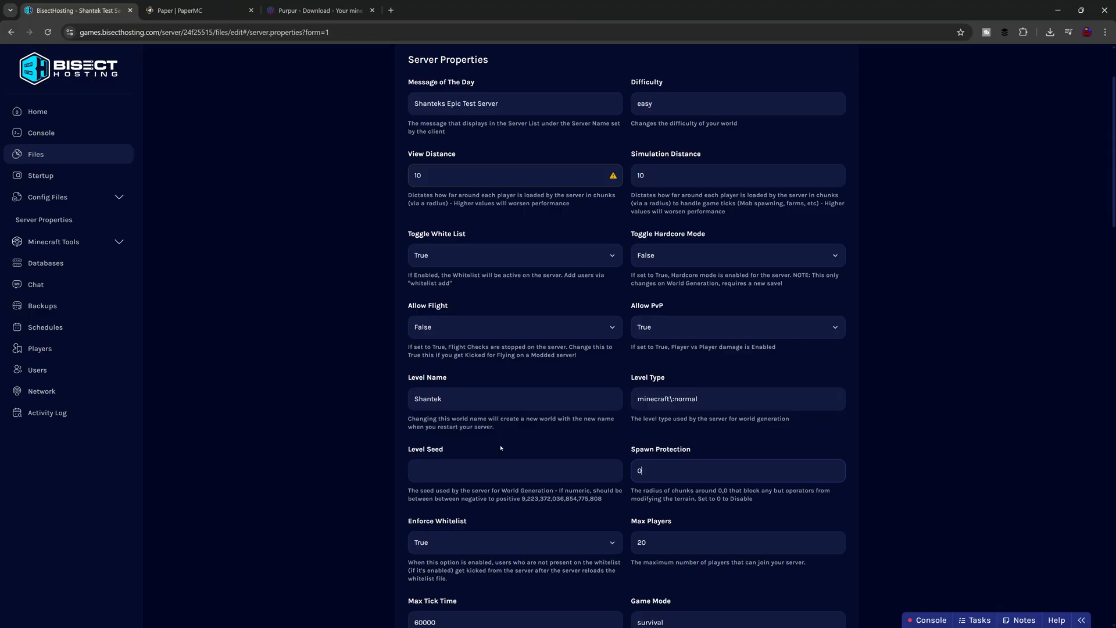
scroll(846, 335, "up", 2)
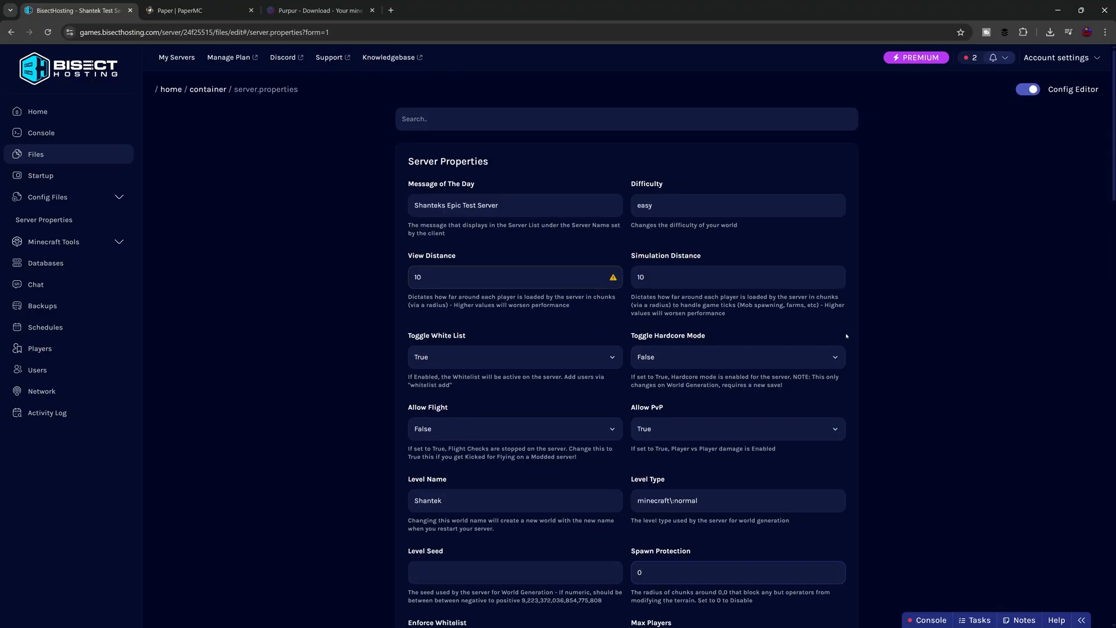
Step: Start the server and check its startup output in the console
left_click(33, 113)
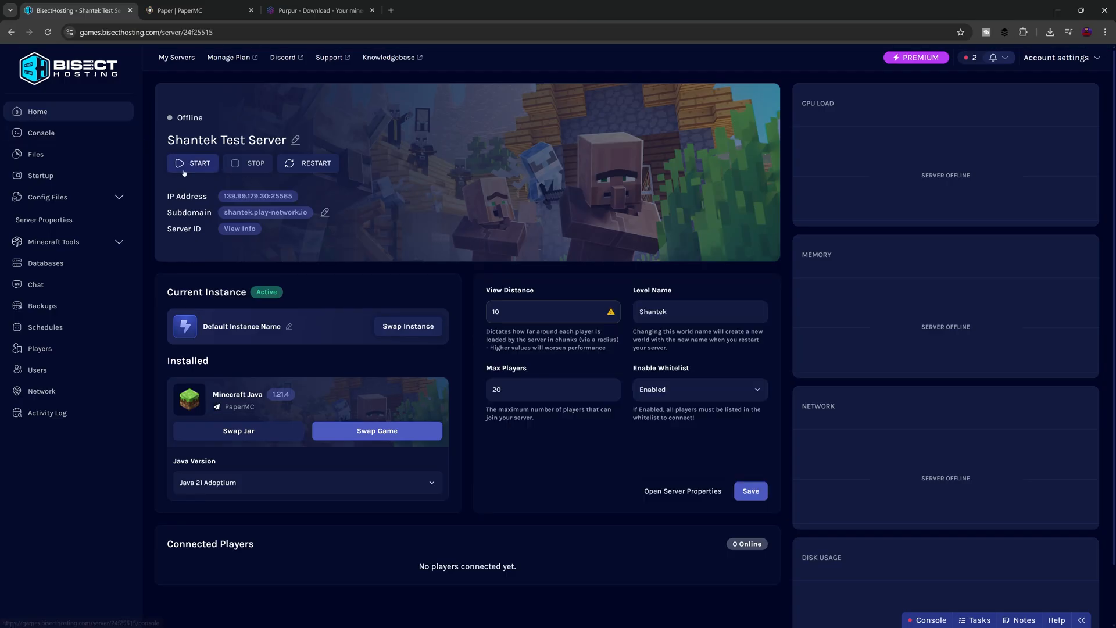
left_click(199, 164)
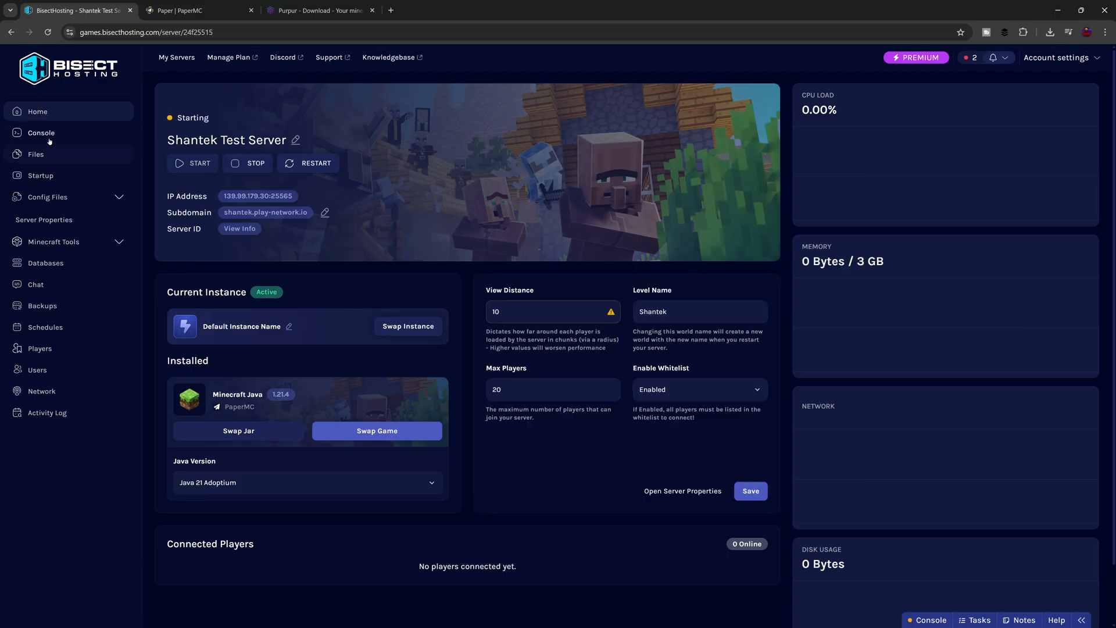
left_click(43, 133)
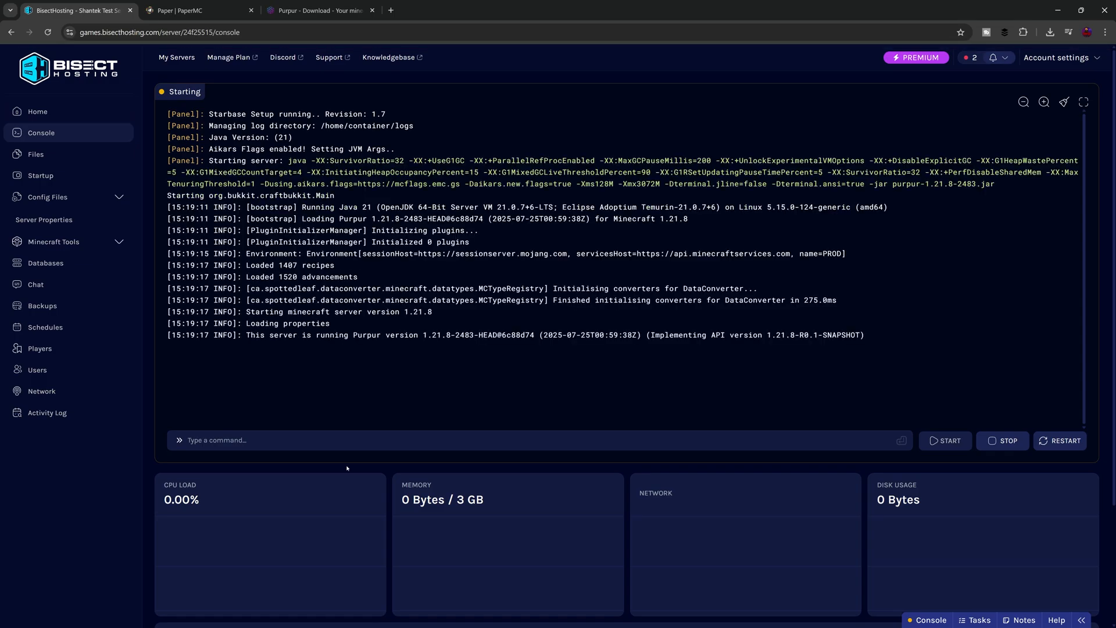
left_click(16, 114)
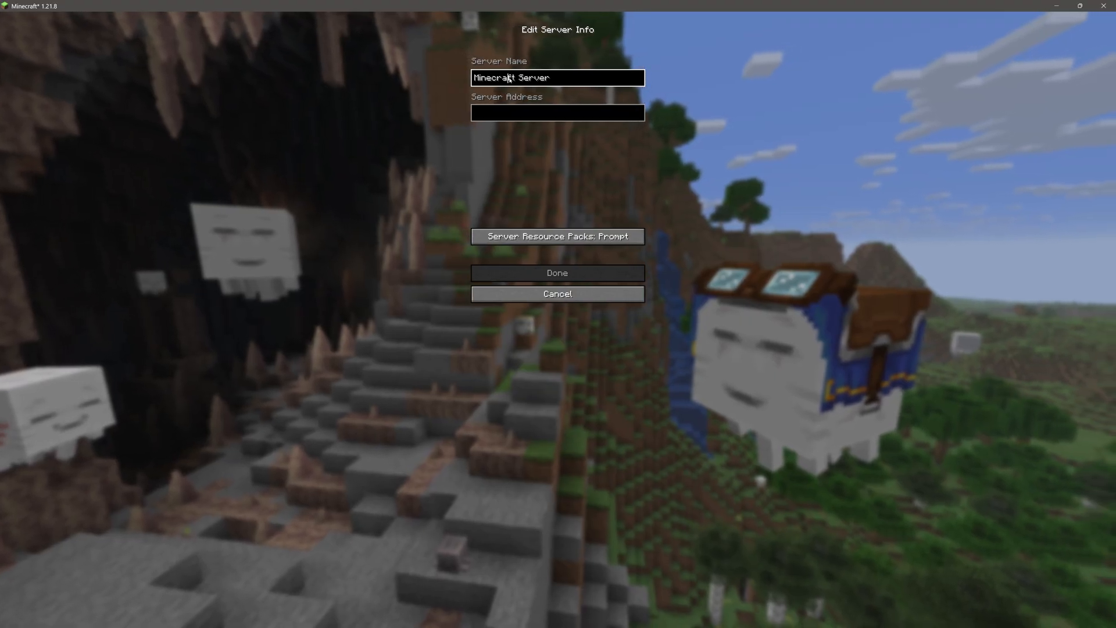
Step: In Minecraft, save a multiplayer server named Dev with the address shantek.play-network.io and try to join it
key("ctrl+a")
type("Dev")
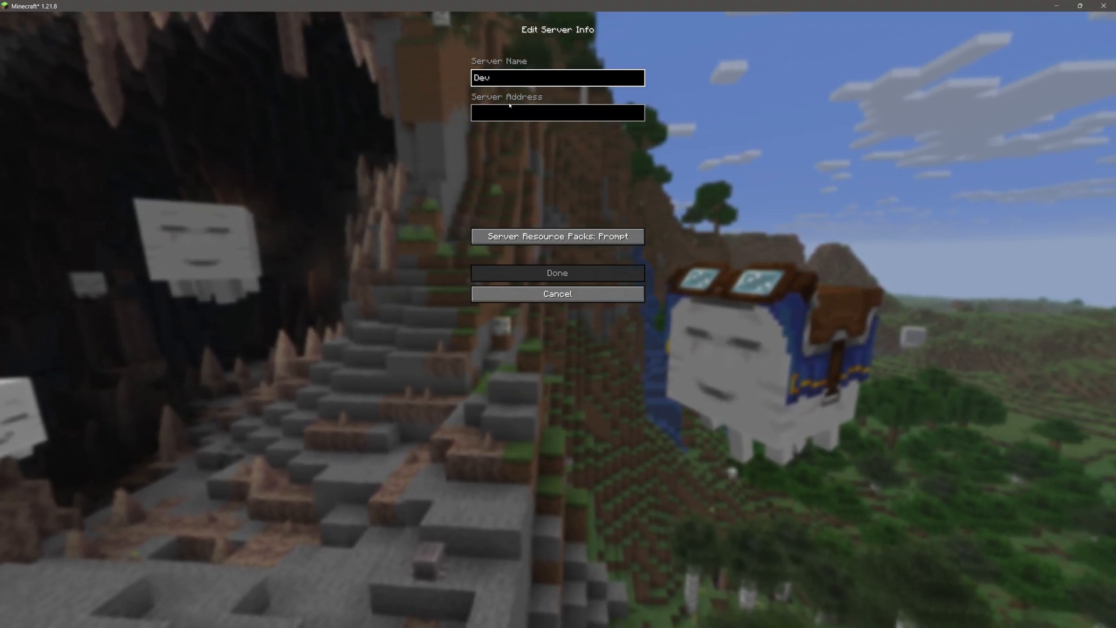
left_click(488, 111)
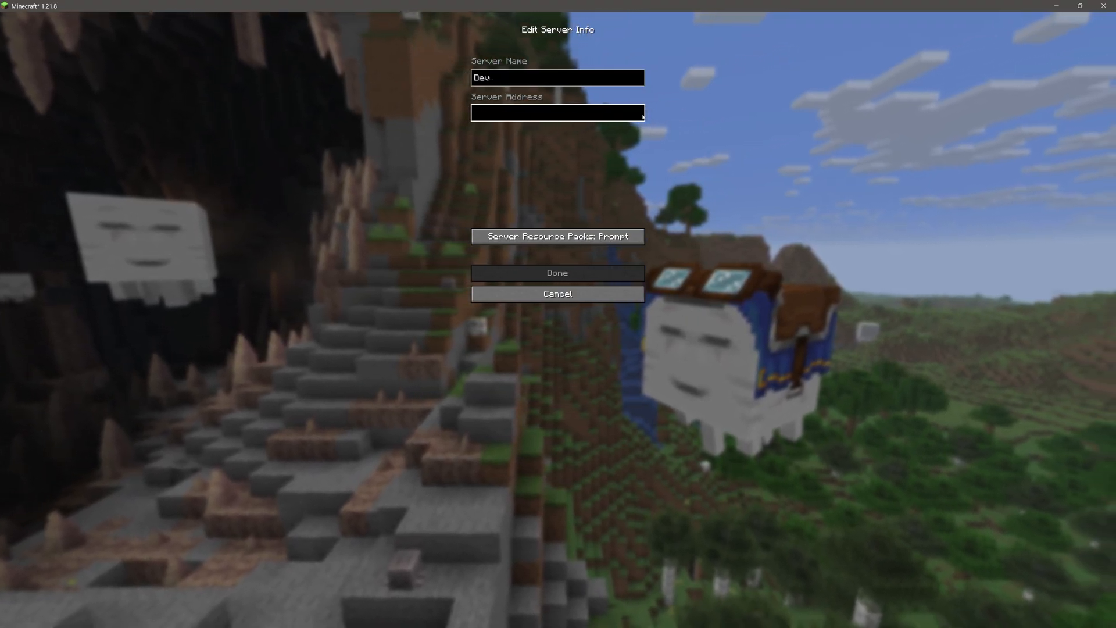
type("shantek.play-network.io")
key("Return")
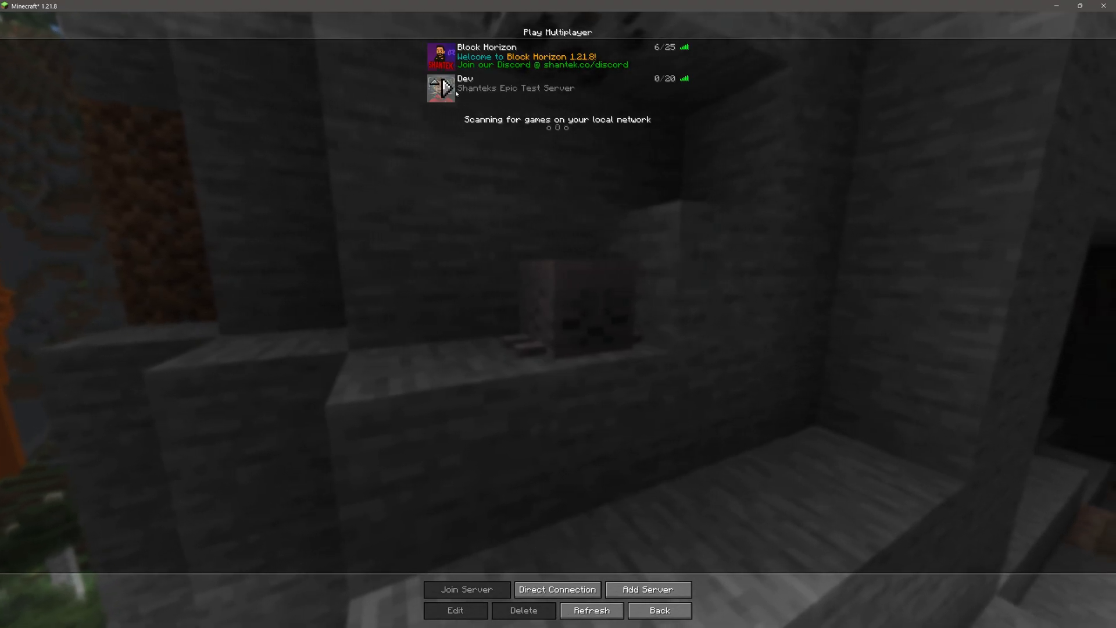
left_click(447, 88)
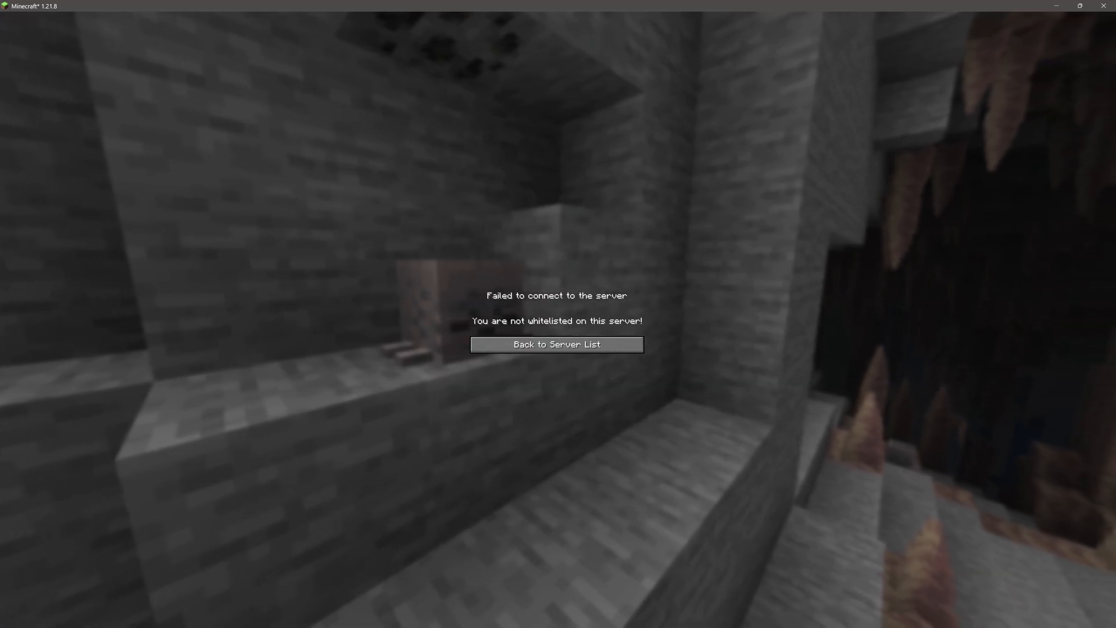
Step: Run "whitelist add Shantek" in the BisectHosting server console and join the Dev server again from Minecraft
type("whitelist add Shantek")
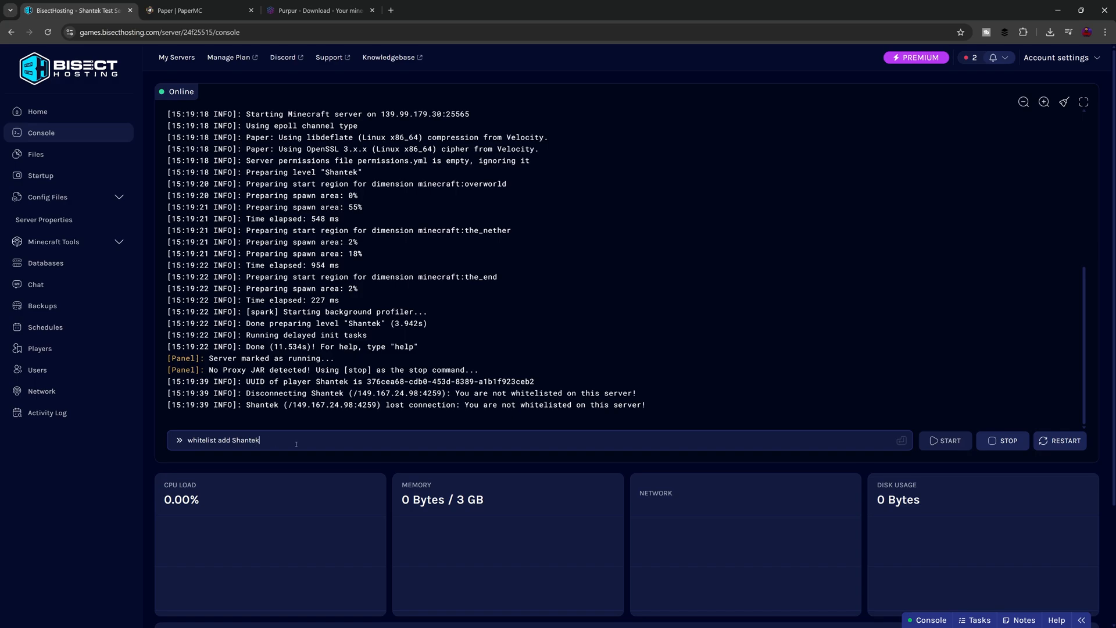
key("Return")
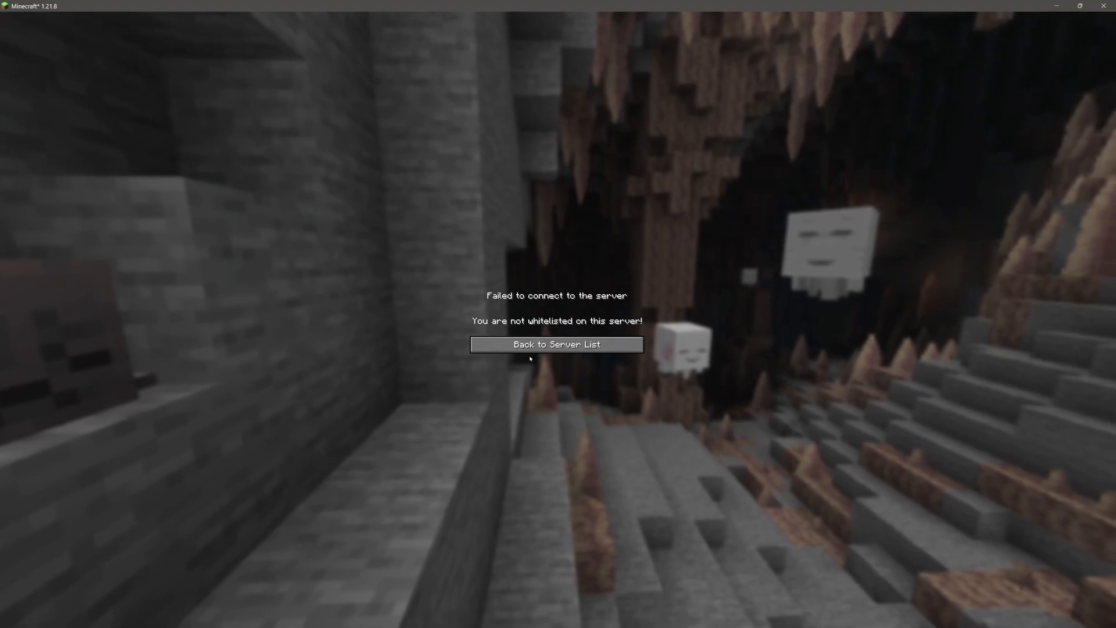
left_click(526, 343)
key("Return")
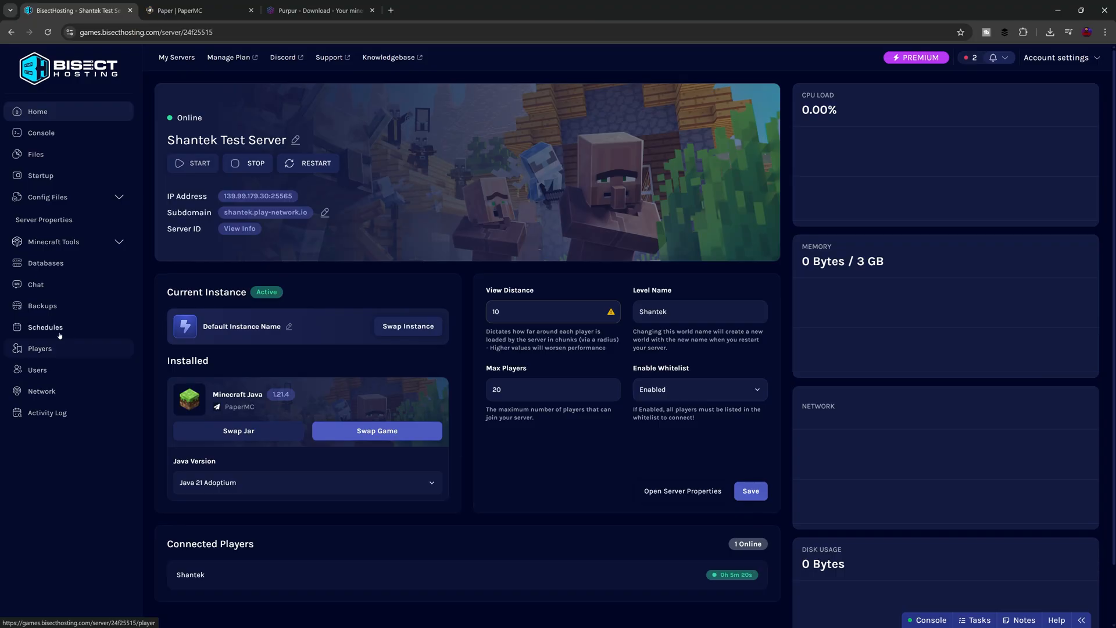
Step: Begin a new schedule for the server in BisectHosting and name it Reboot Warning
left_click(39, 332)
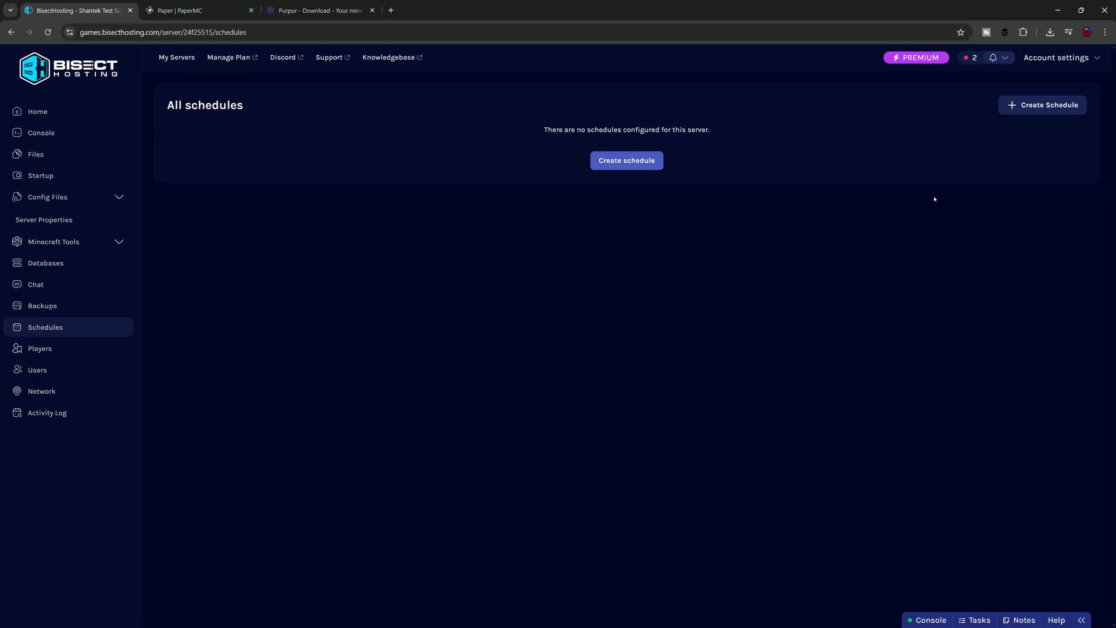
left_click(614, 167)
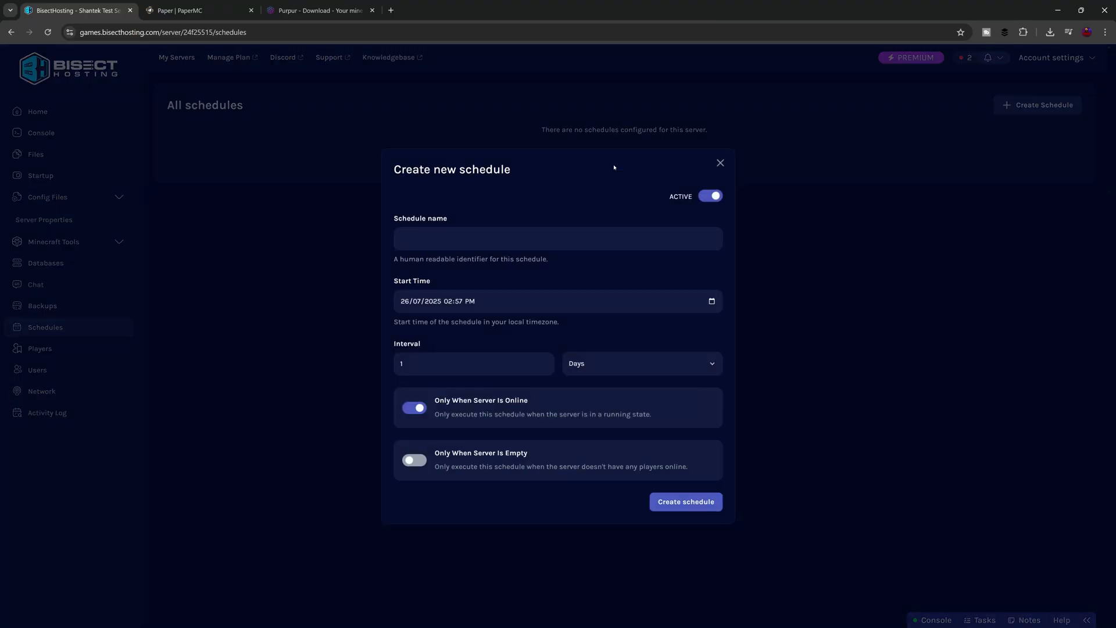
left_click(512, 247)
type("Reboot Warning")
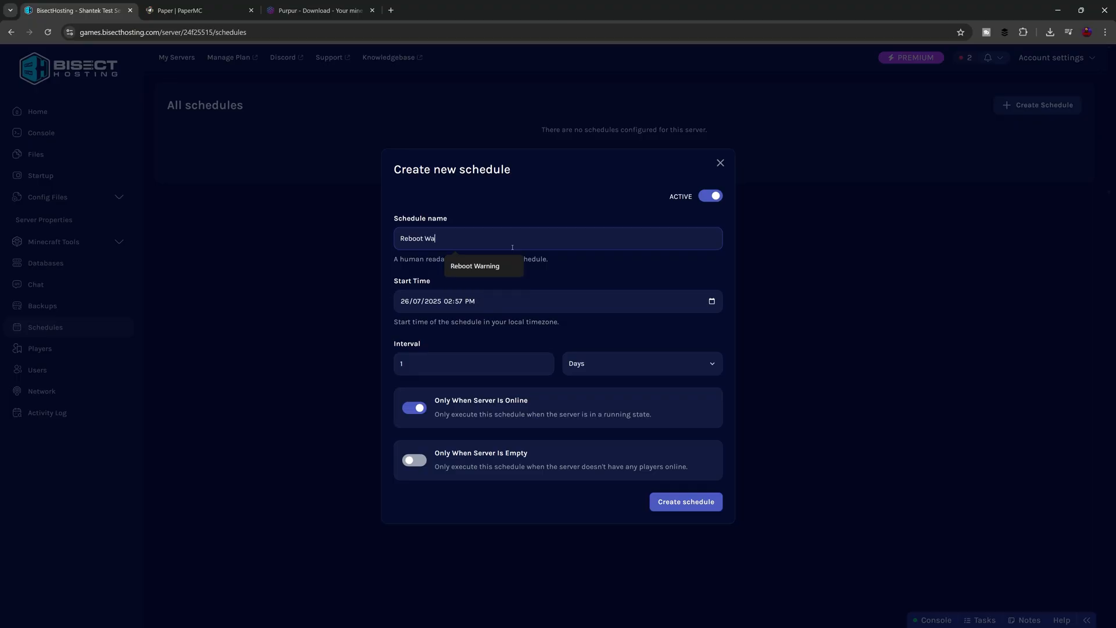
Step: Set the Reboot Warning schedule's start time to 02:59 AM on 26/07/2025
left_click(713, 302)
left_click(517, 330)
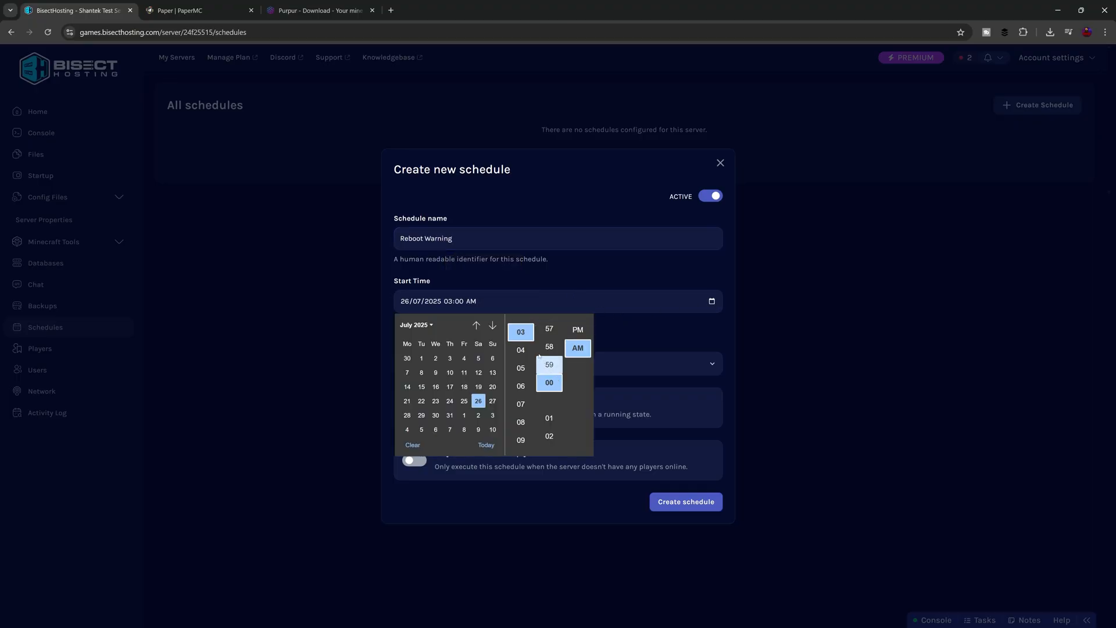
scroll(522, 388, "down", 2)
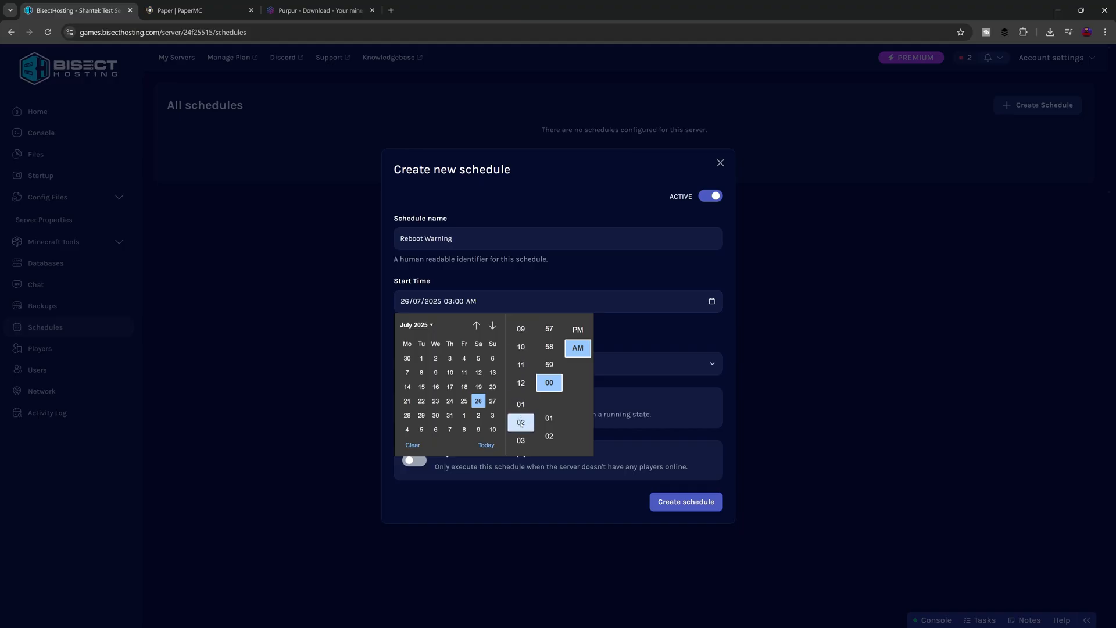
left_click(521, 423)
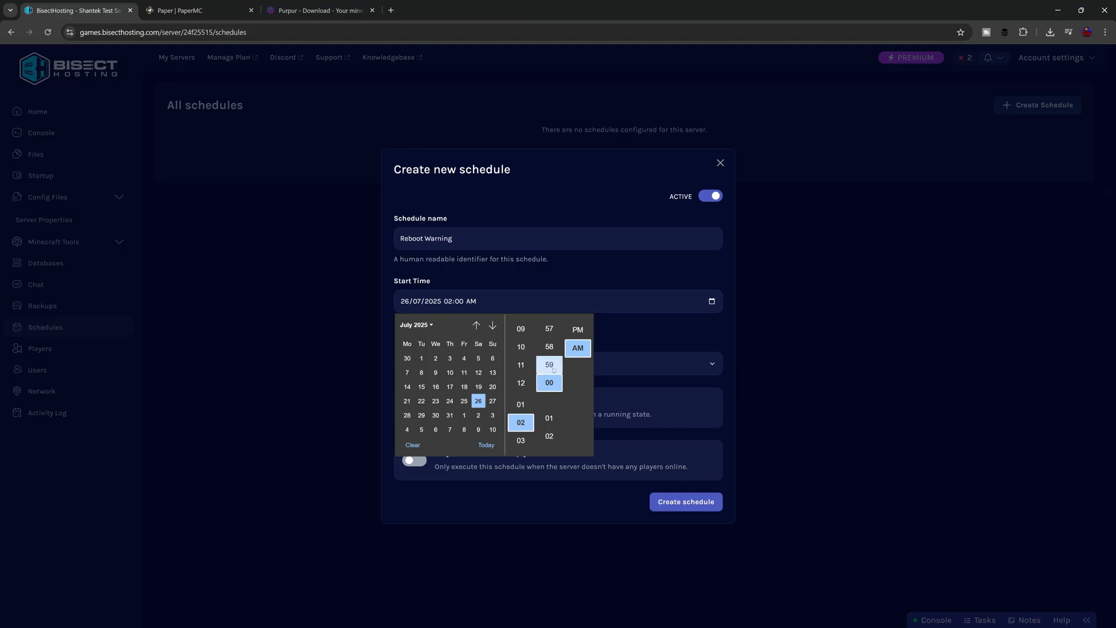
left_click(552, 366)
left_click(726, 337)
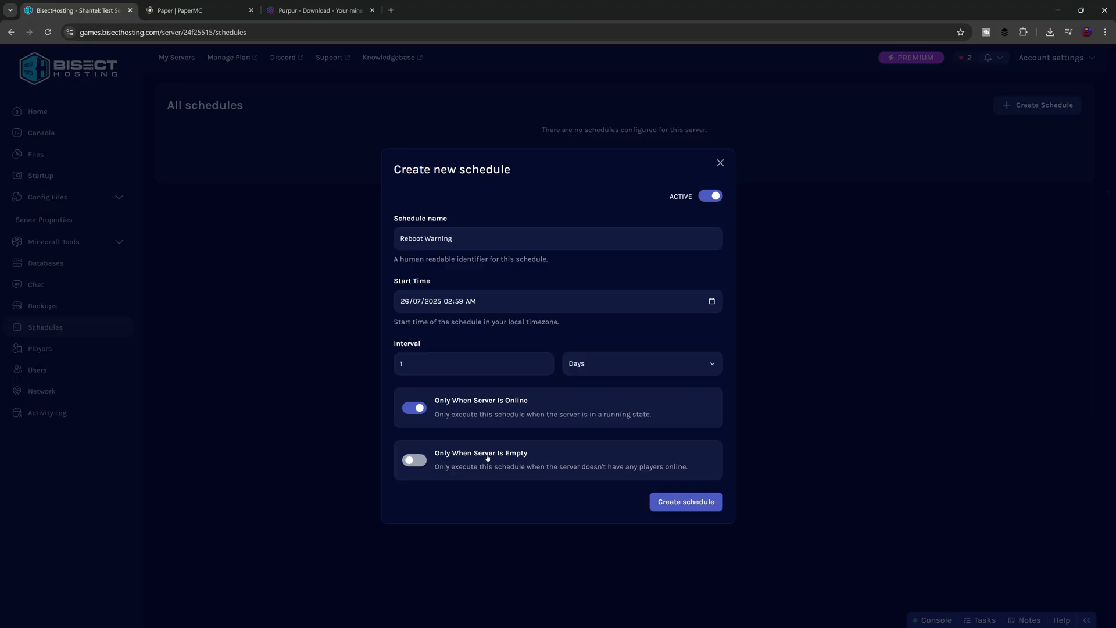
Step: Save the Reboot Warning schedule and create a Daily Reboot schedule starting at 03:00 AM on 26/07/2025
left_click(688, 506)
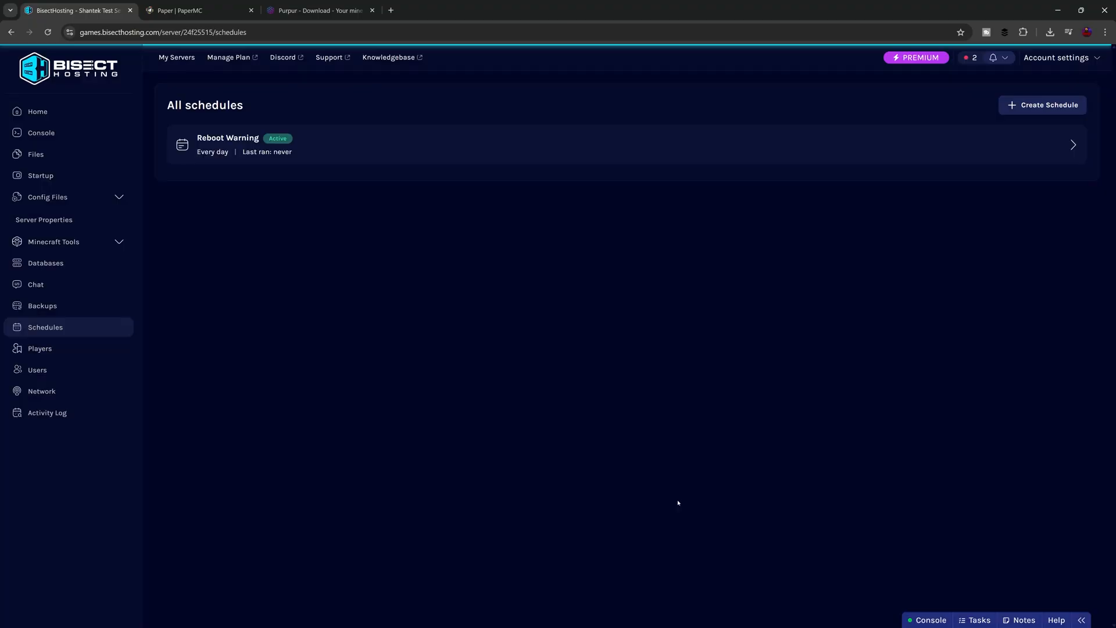
left_click(1056, 108)
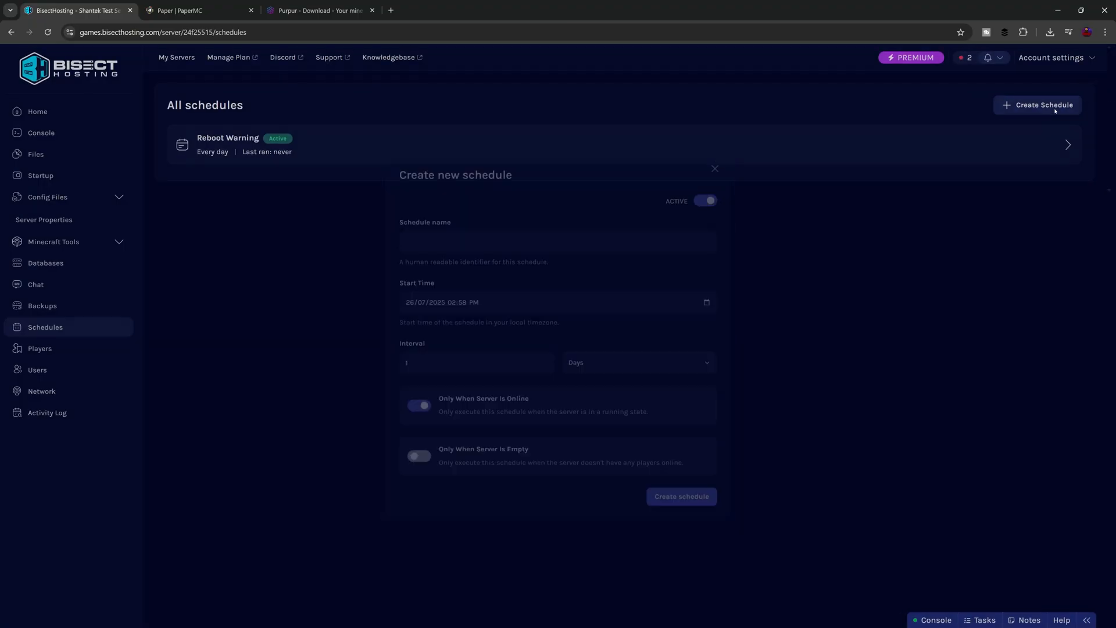
left_click(477, 236)
type("Daily Reboot")
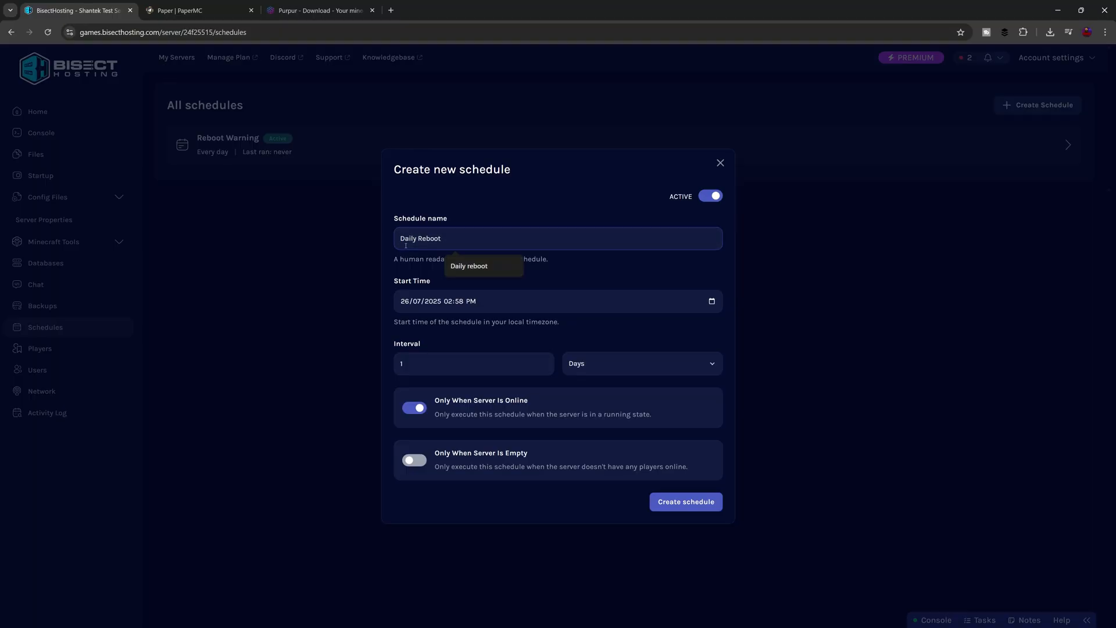
left_click(656, 300)
type("0300a")
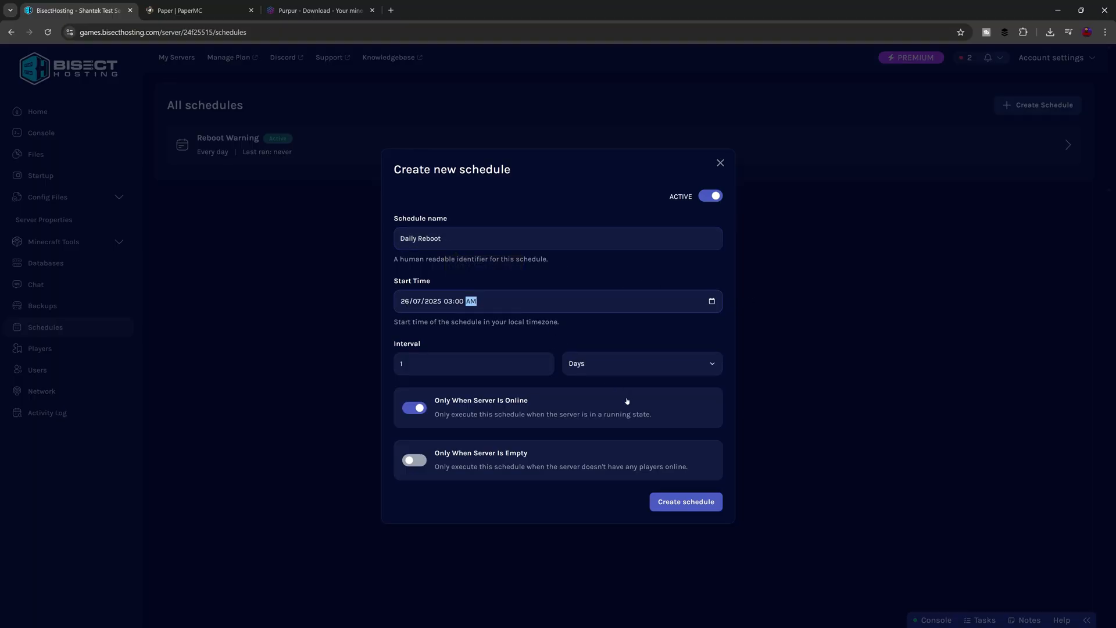
left_click(685, 502)
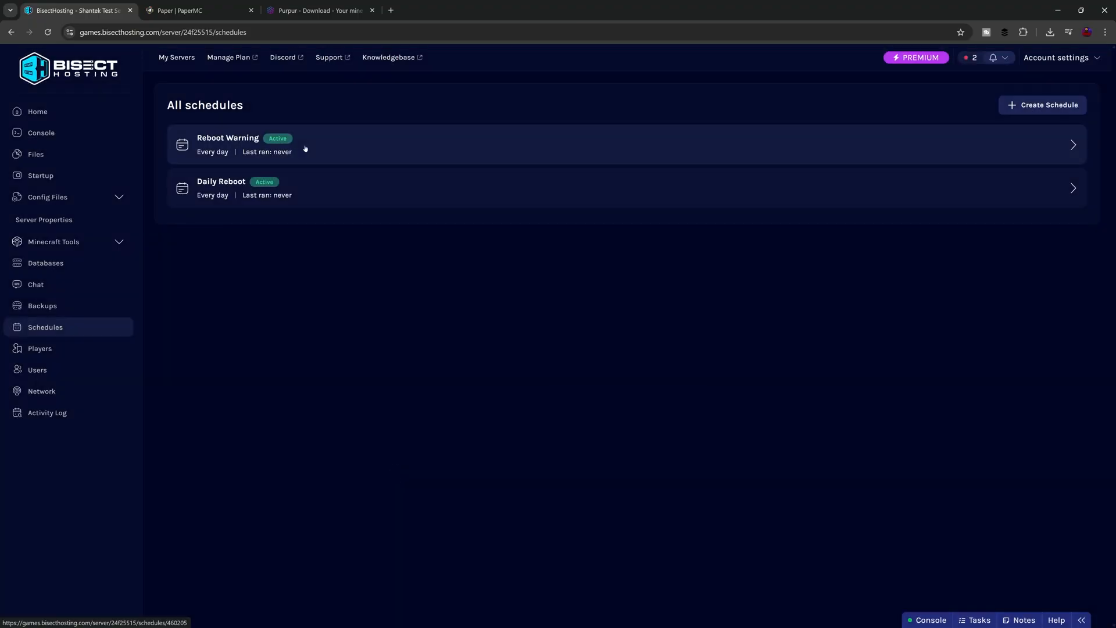
Step: Add a Send command task to the Reboot Warning schedule with payload "say The server will be rebooting in 1 minute. Please log off now."
left_click(346, 148)
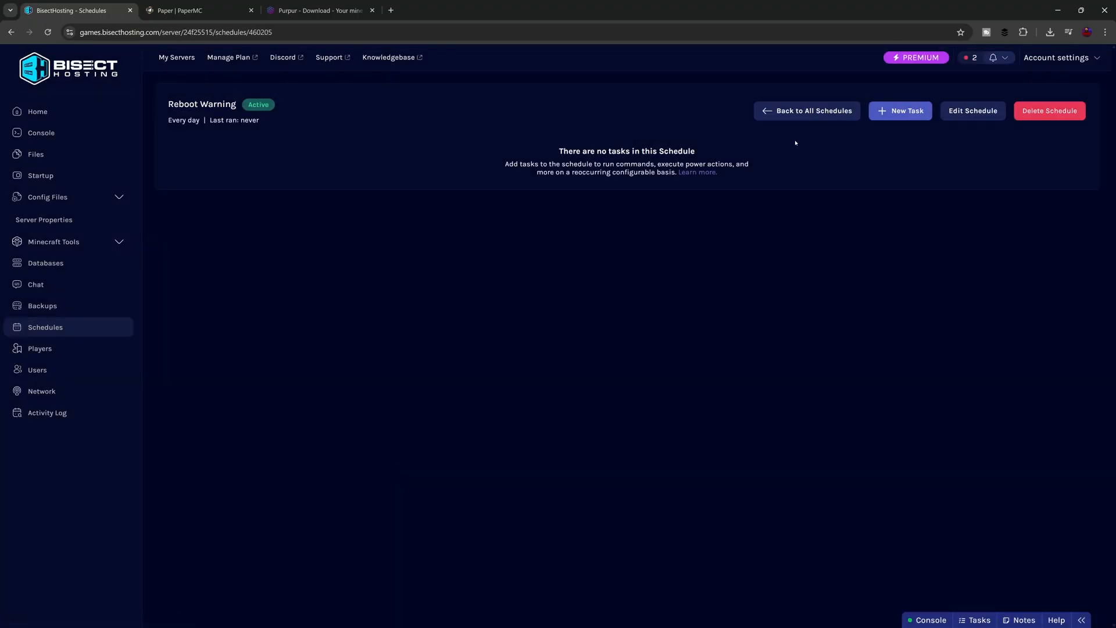
left_click(888, 112)
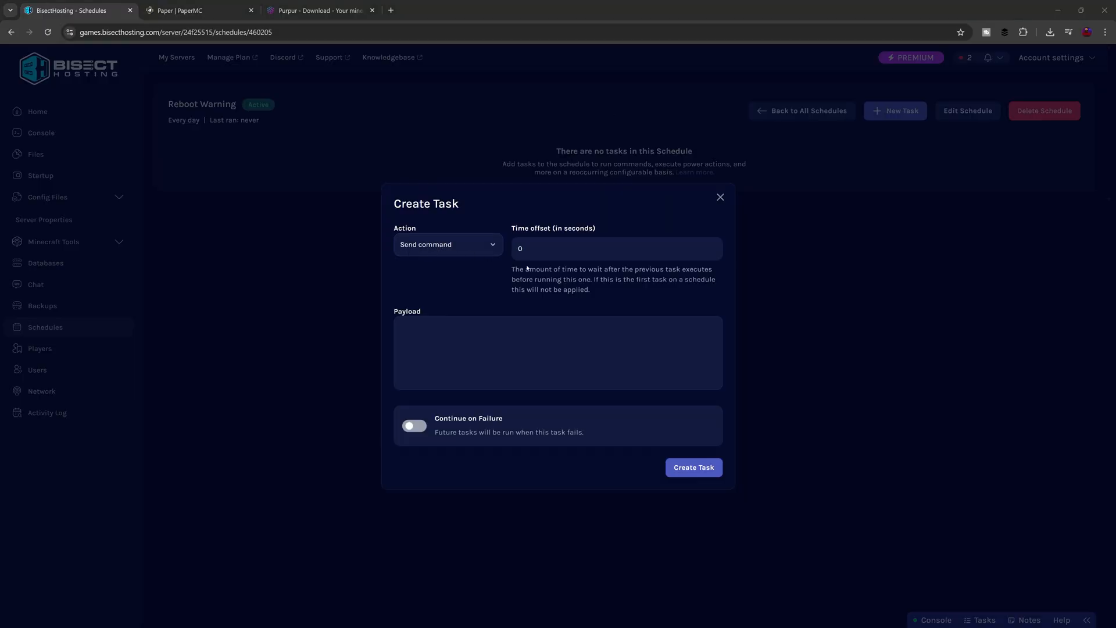
left_click(453, 346)
type("say The server will be rebooting in 1 minute. Please log off now.")
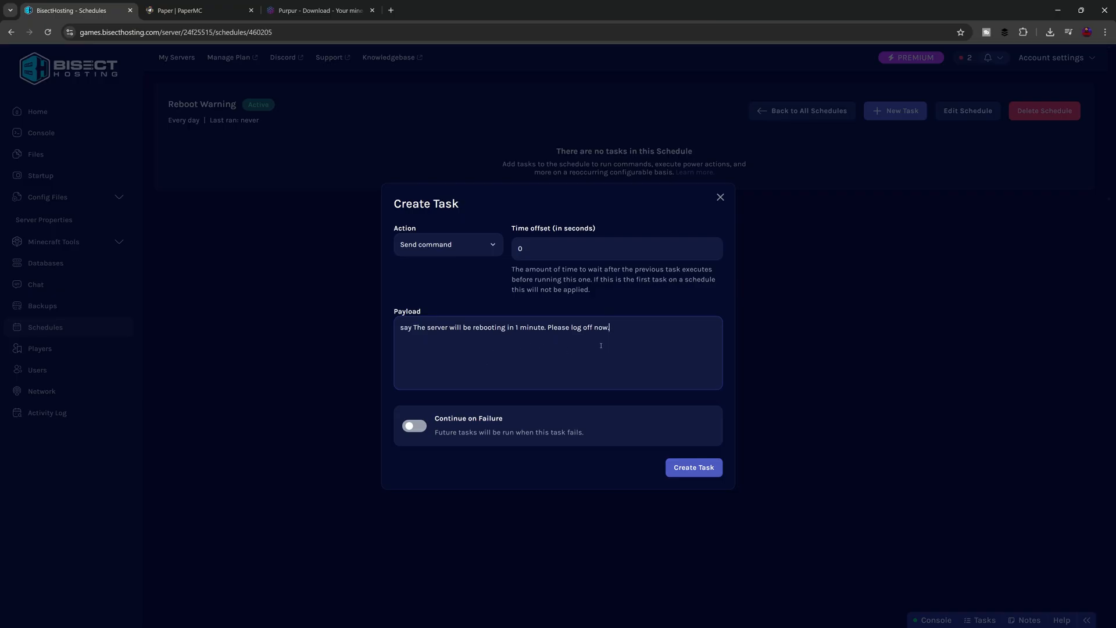
left_click_drag(414, 327, 635, 322)
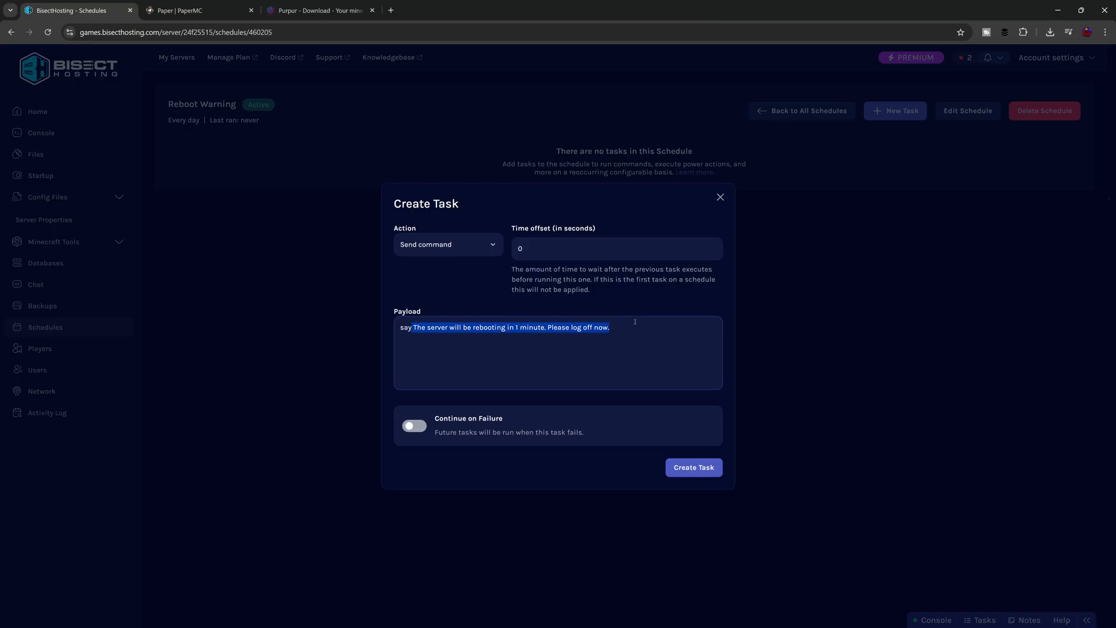
left_click(694, 469)
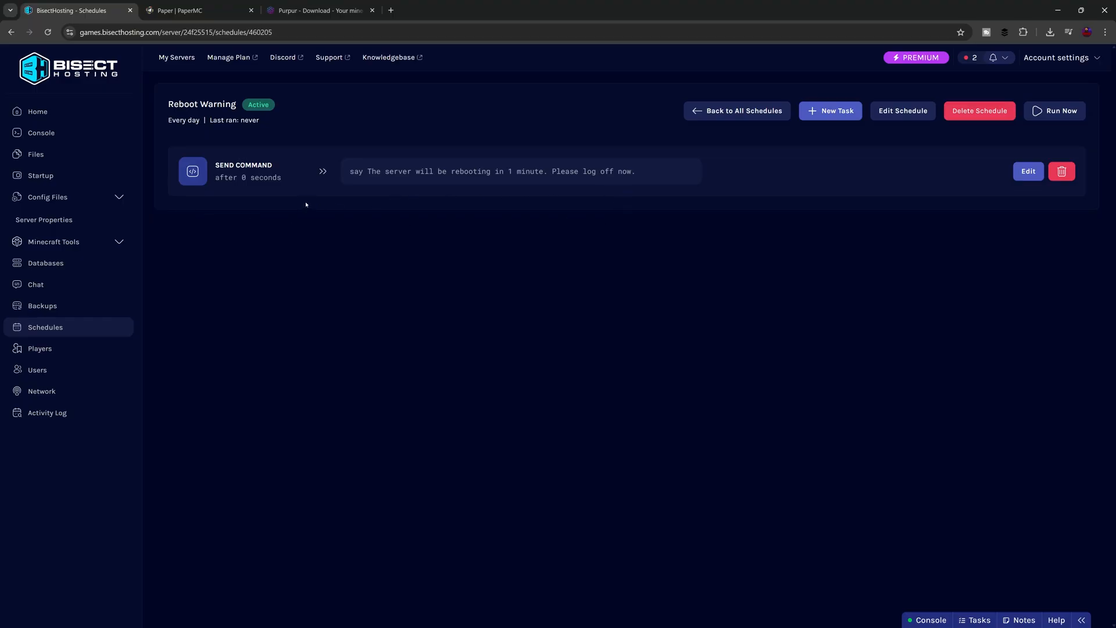
Step: Add a Send power action task to the Daily Reboot schedule with the payload Restart the server, and return to all schedules
left_click(715, 110)
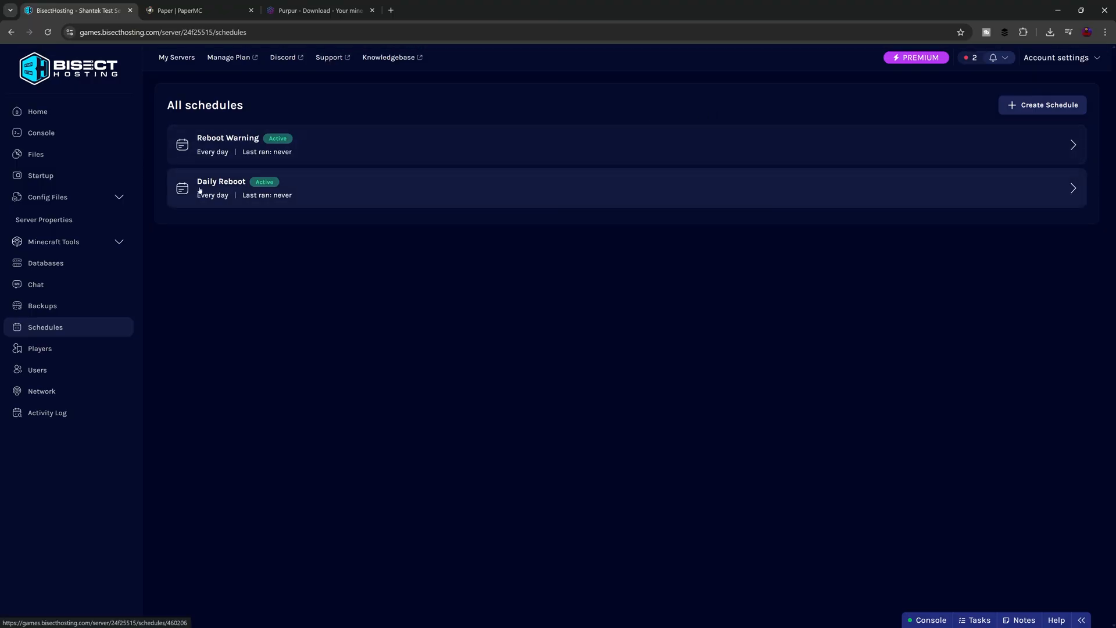
left_click(355, 193)
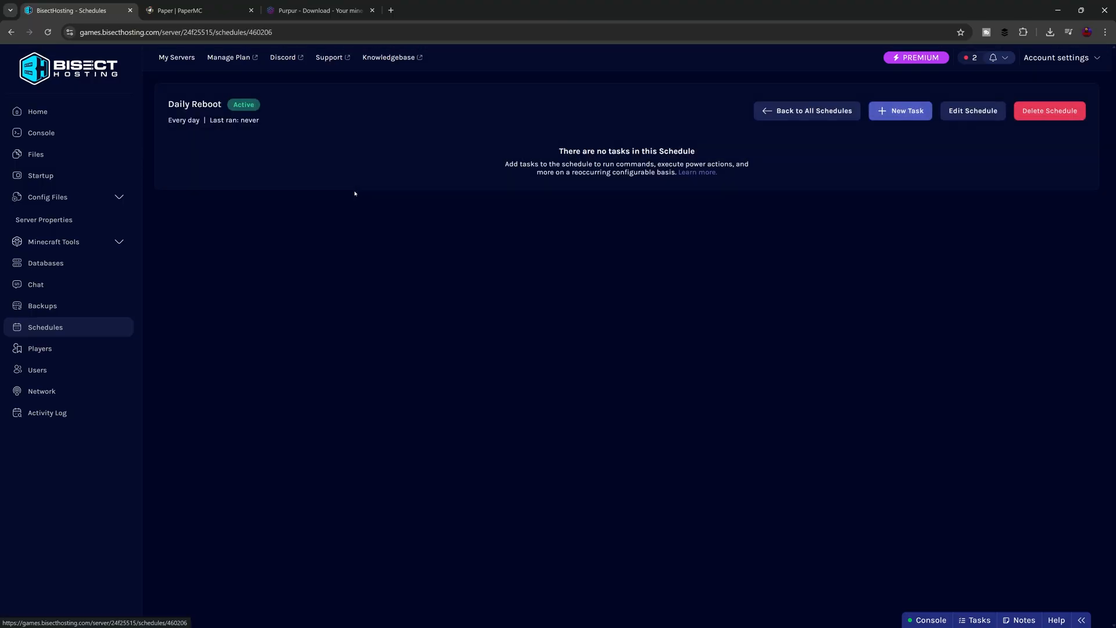
left_click(892, 112)
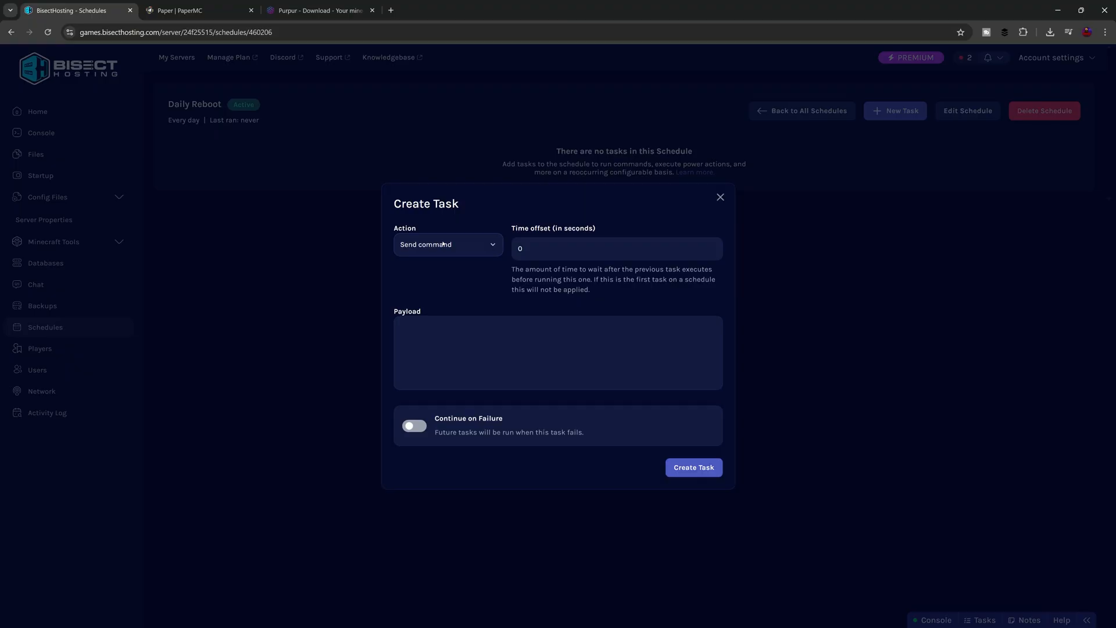
left_click(443, 244)
left_click(444, 275)
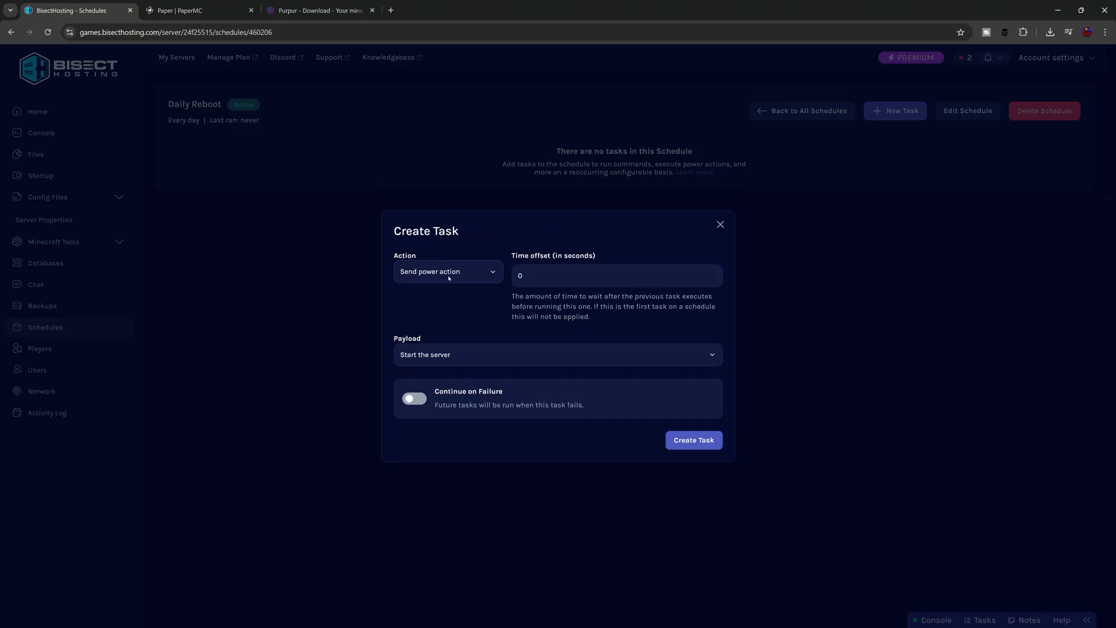
left_click(480, 359)
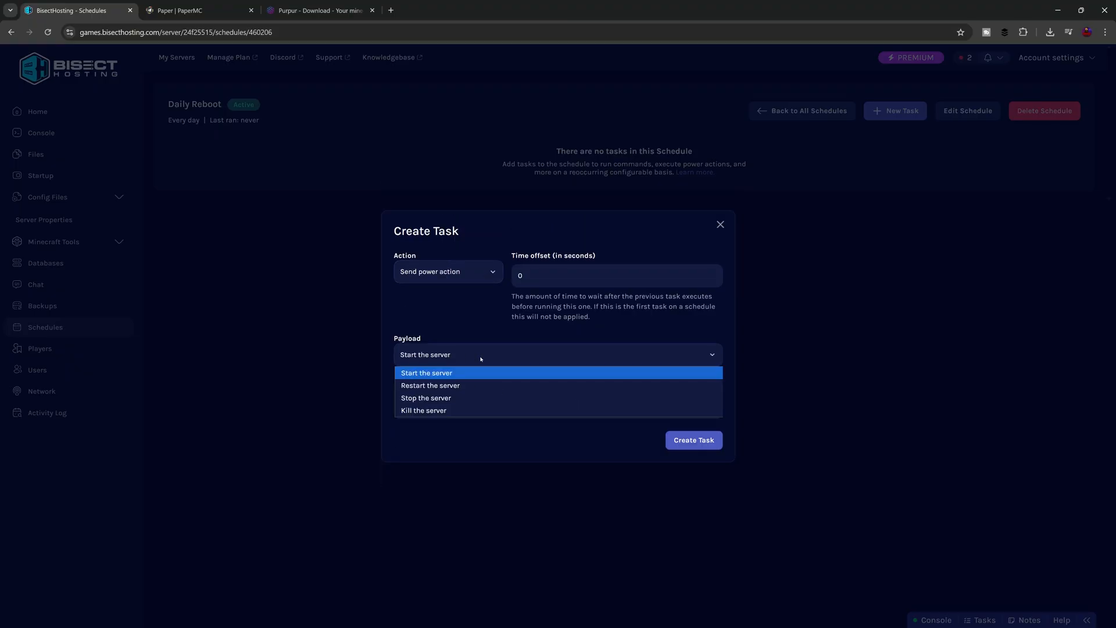
left_click(460, 386)
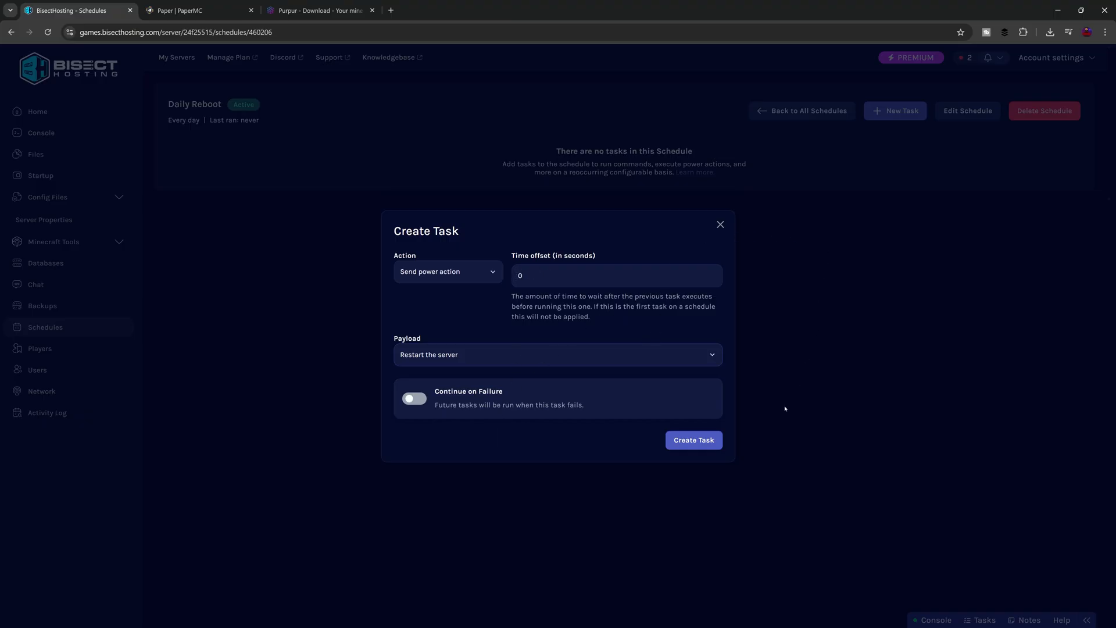
left_click(695, 443)
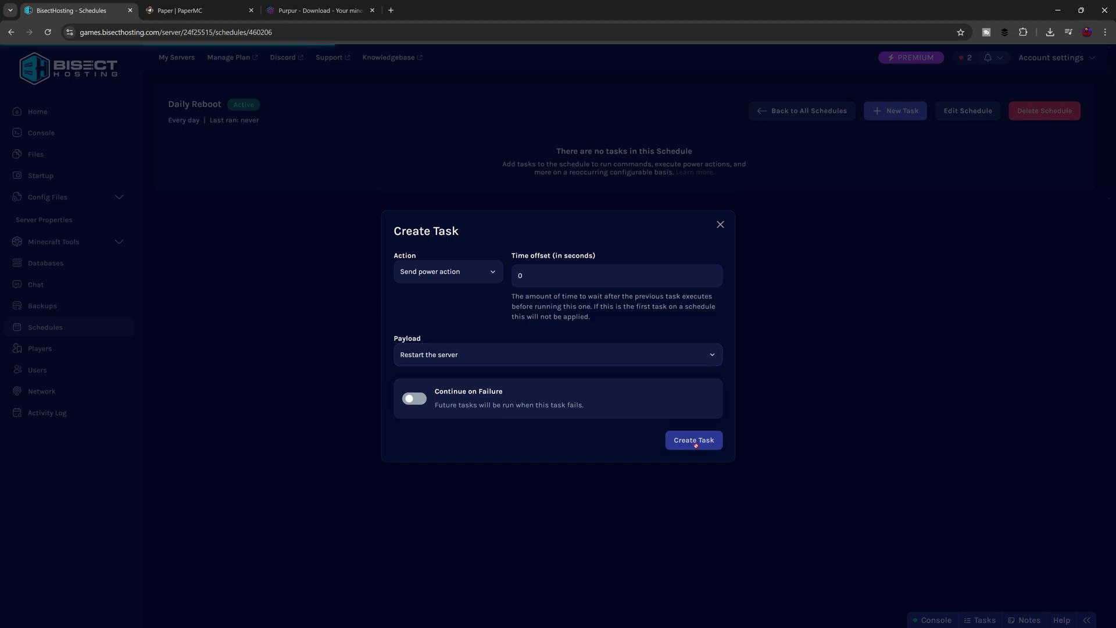
left_click(724, 115)
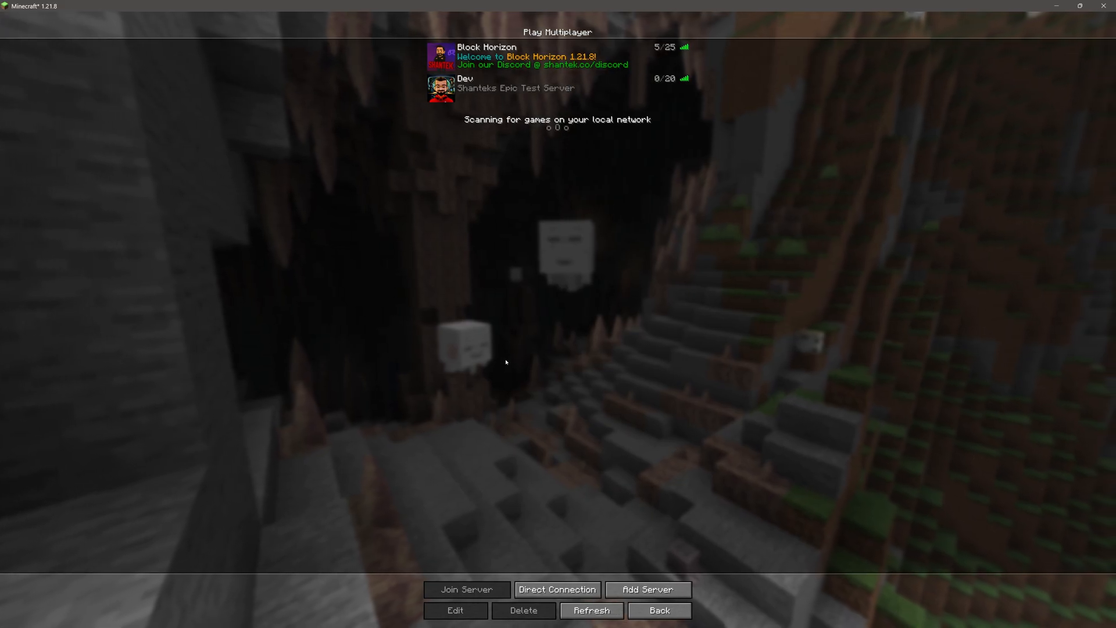
Step: Upload server-icon.png from Downloads to the server's container folder and restart the server
mouse_move(447, 103)
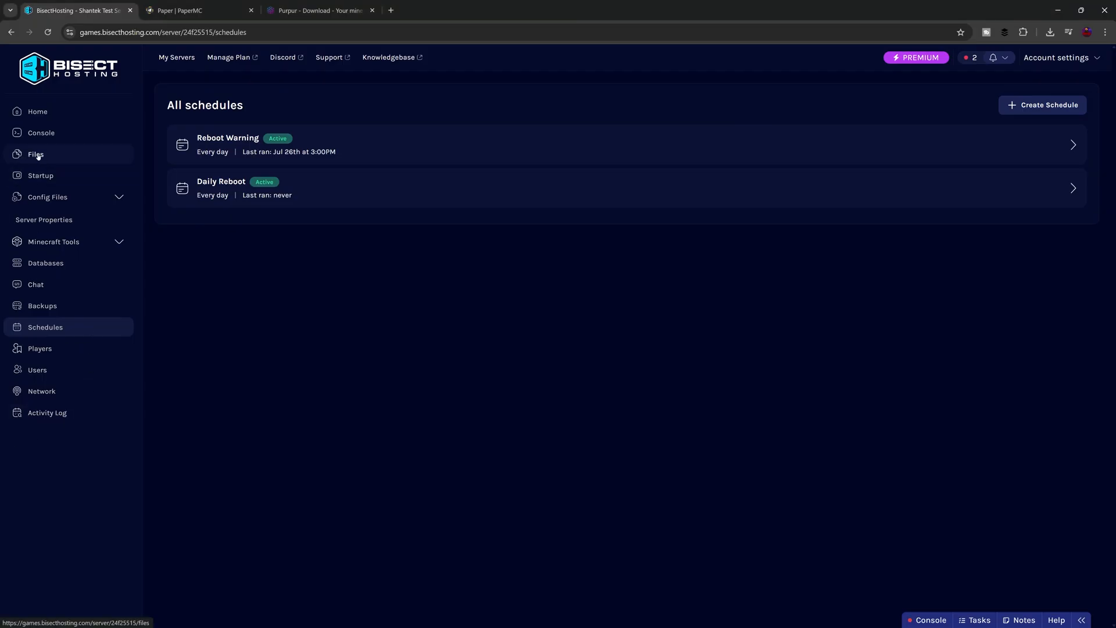
left_click(31, 156)
scroll(357, 446, "down", 5)
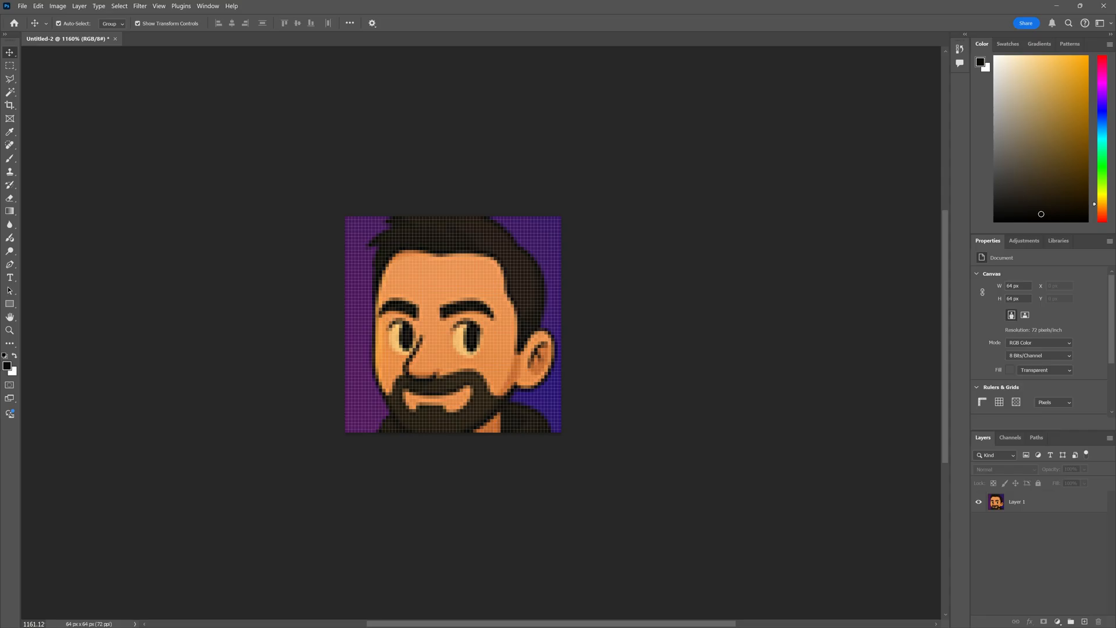
key("ctrl+semicolon")
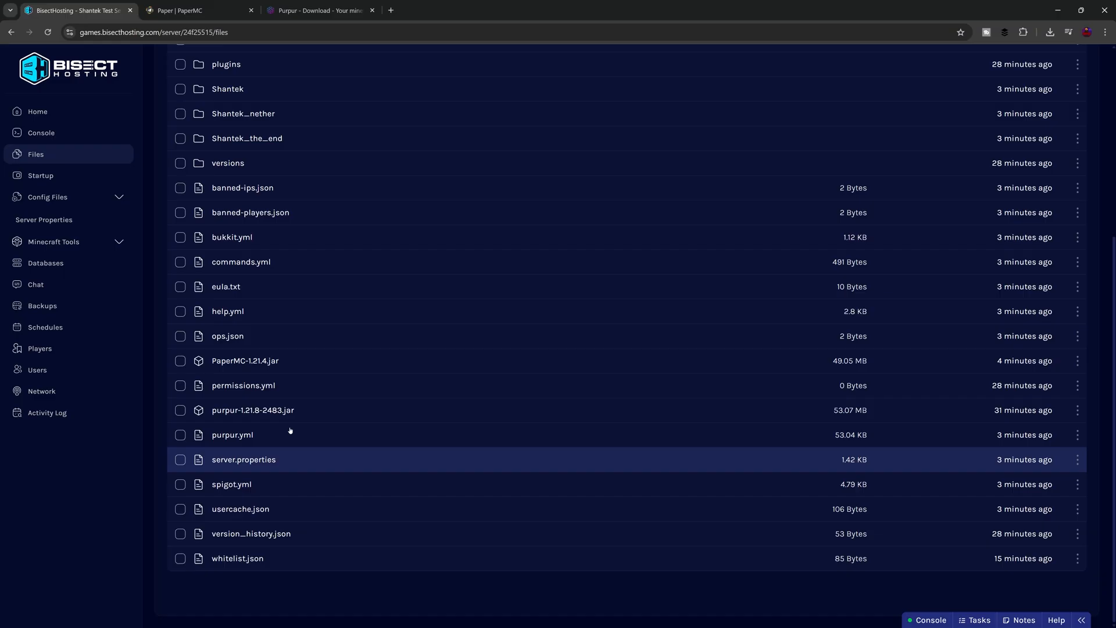
scroll(398, 383, "up", 5)
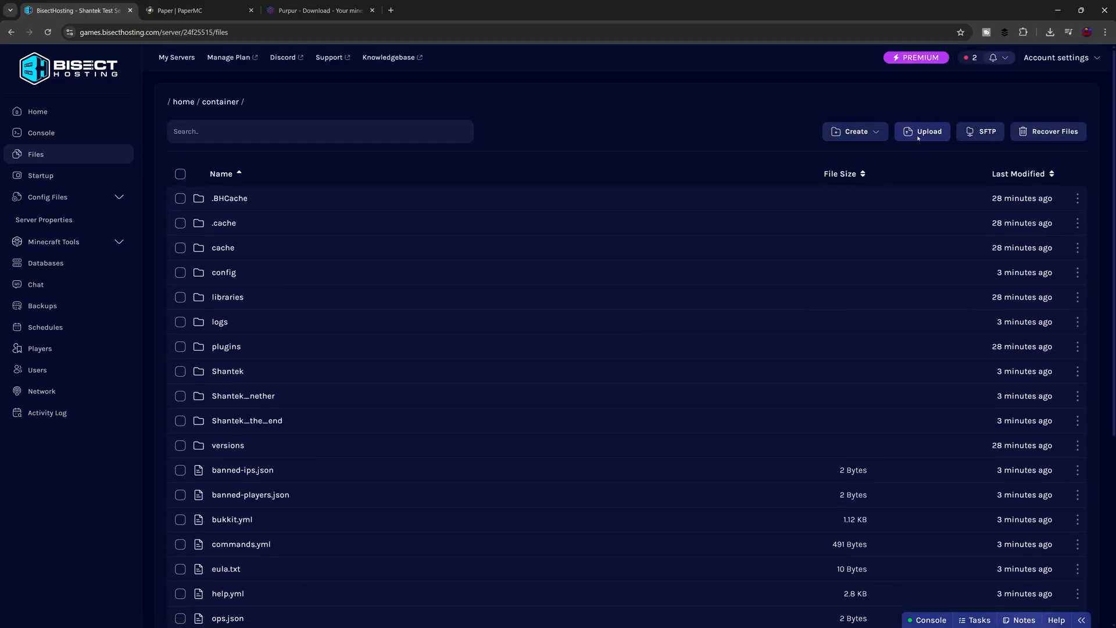
left_click(919, 138)
left_click(145, 155)
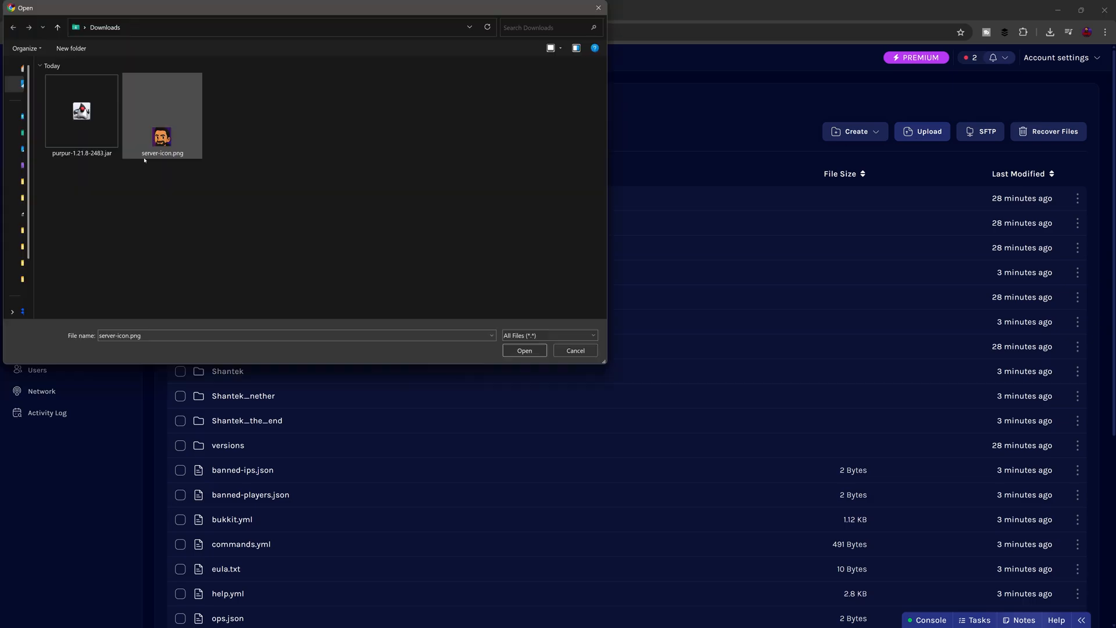
double_click(169, 139)
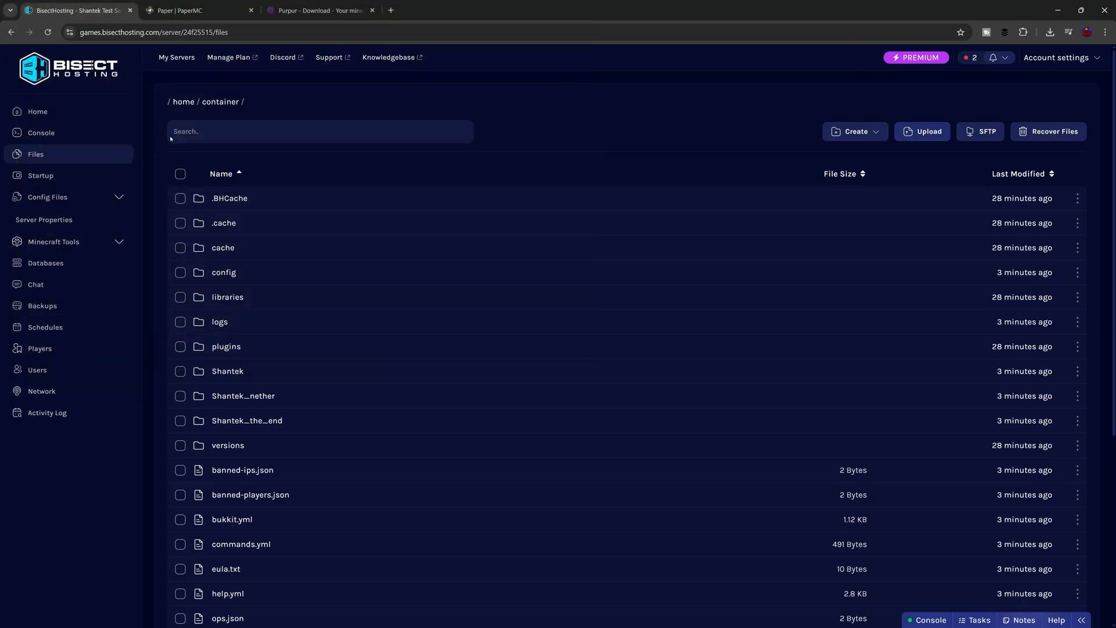
left_click(925, 620)
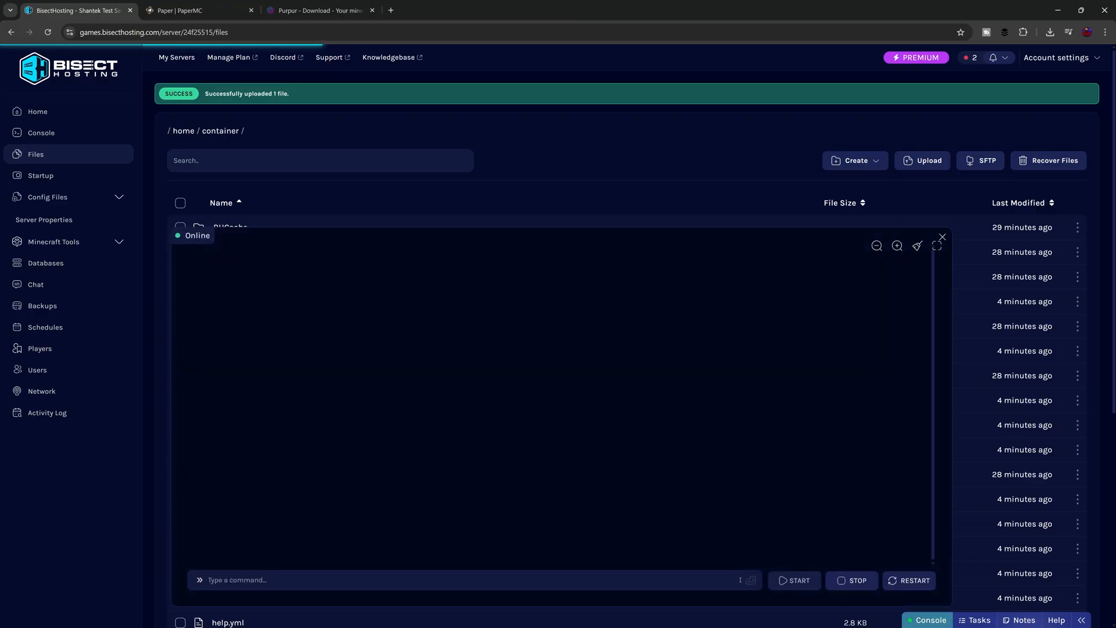
left_click(906, 585)
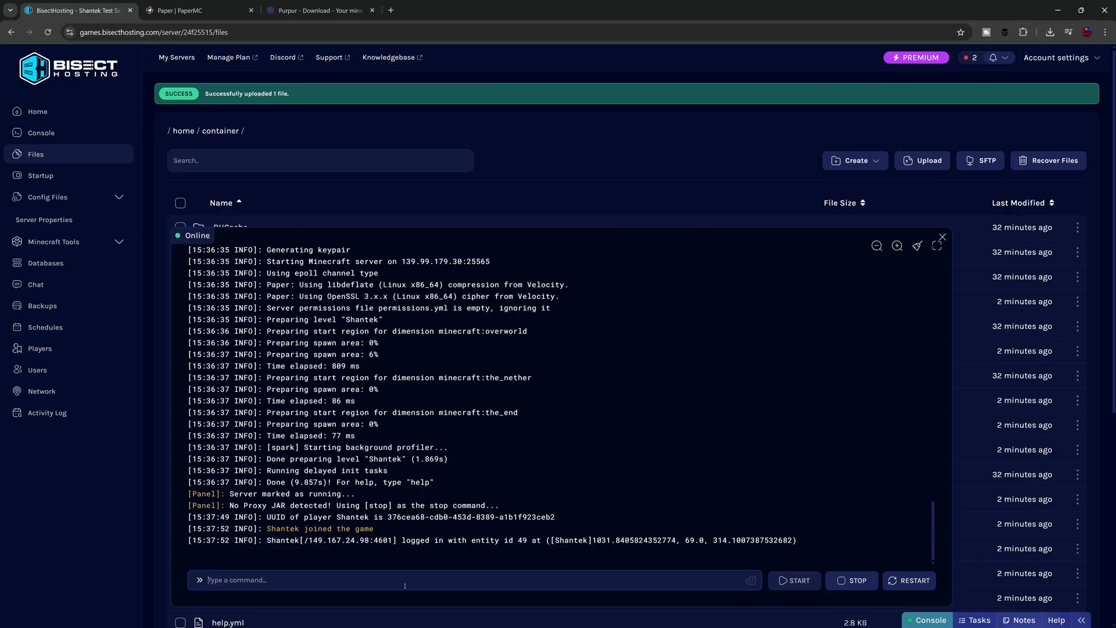
Step: Make Shantek a server operator by running "op Shantek" in the server console
type("op ")
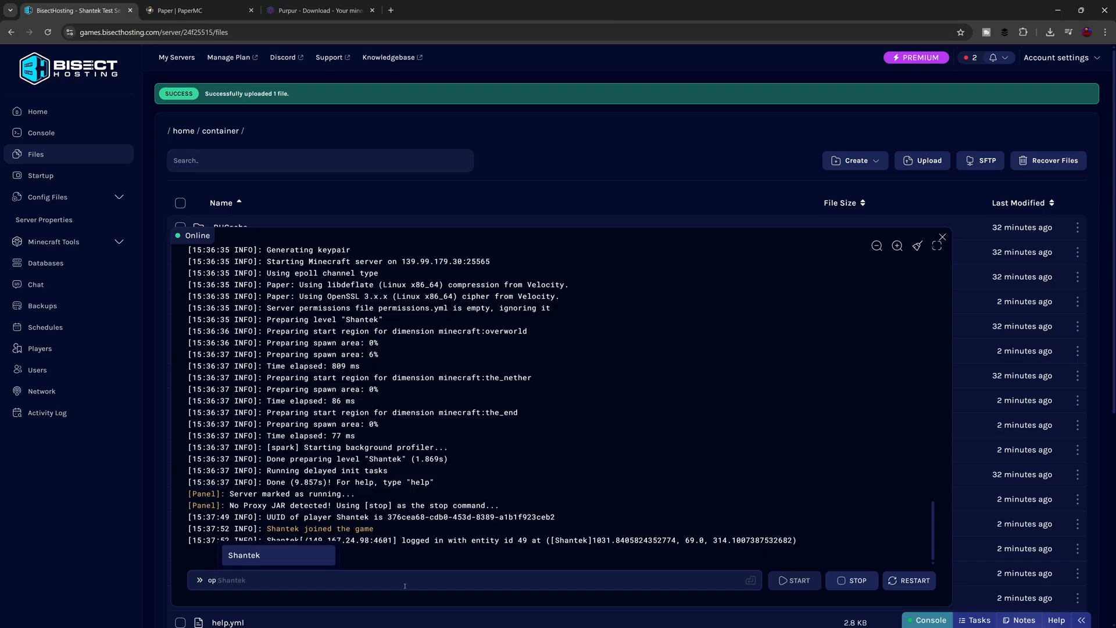
type("Shantk")
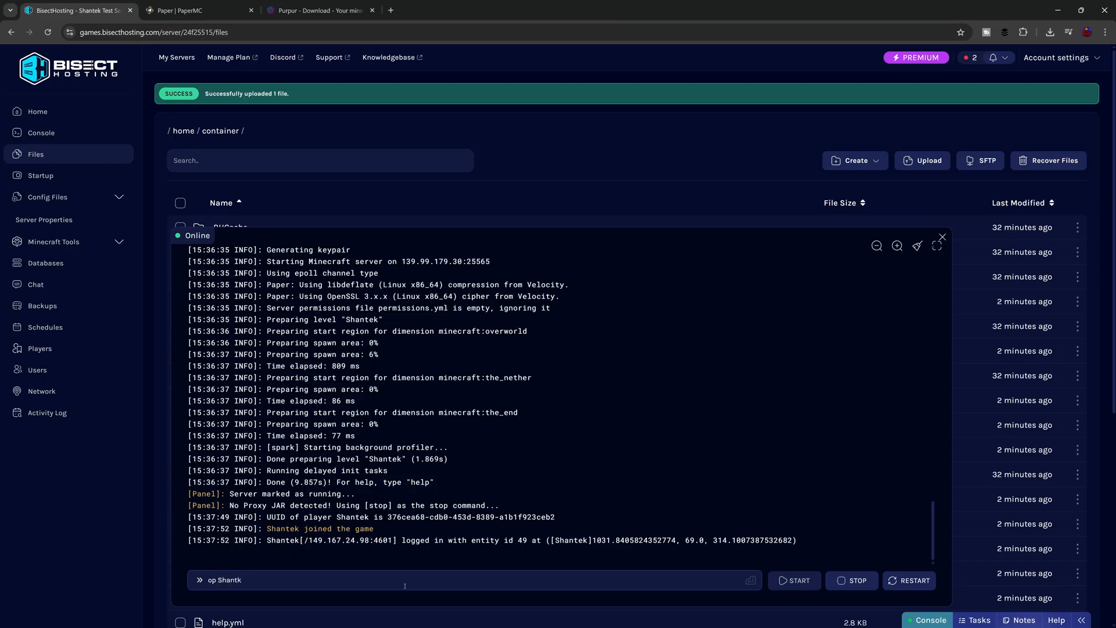
key("BackSpace")
type("ek")
key("Return")
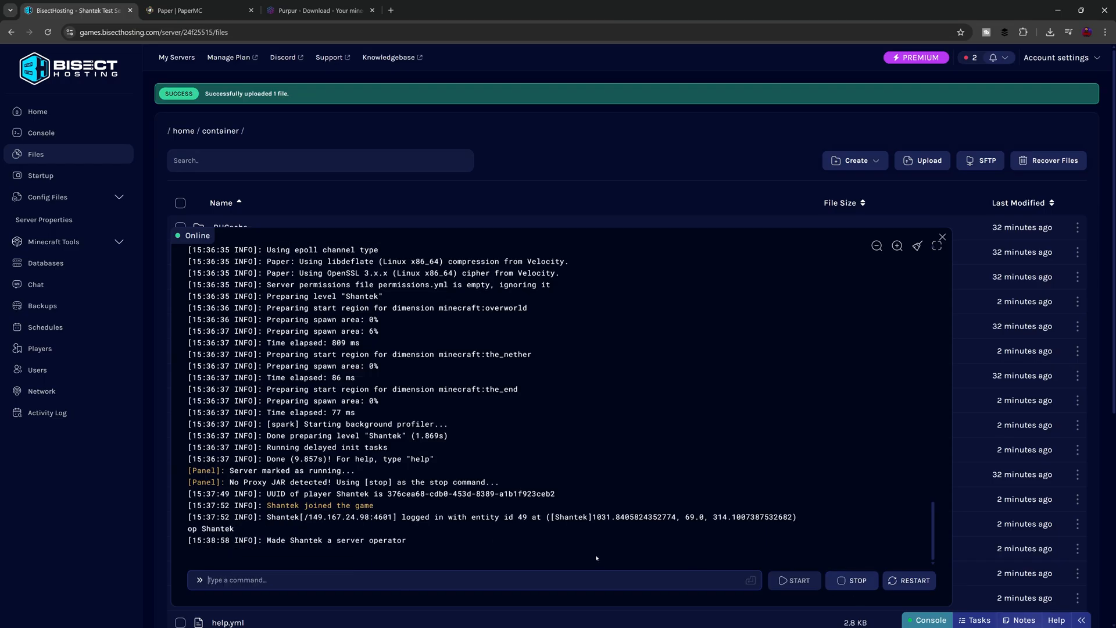
Step: Remove Shantek's operator status with "deop Shantek" and enter "op Shantek" again in the console
type("deop Shantek")
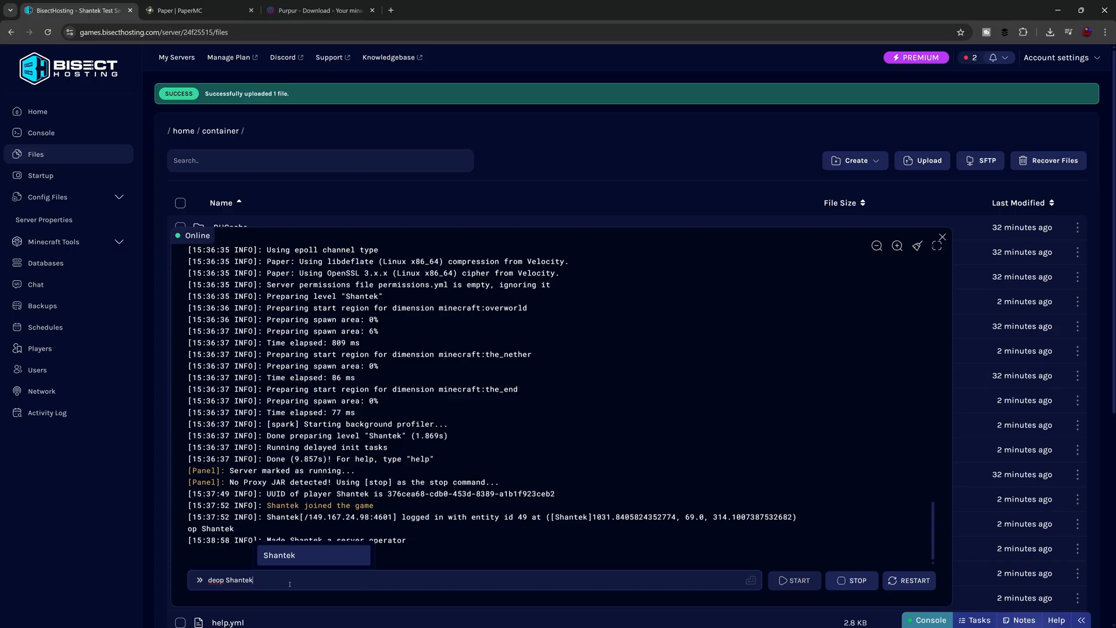
key("Return")
type("op Shantek")
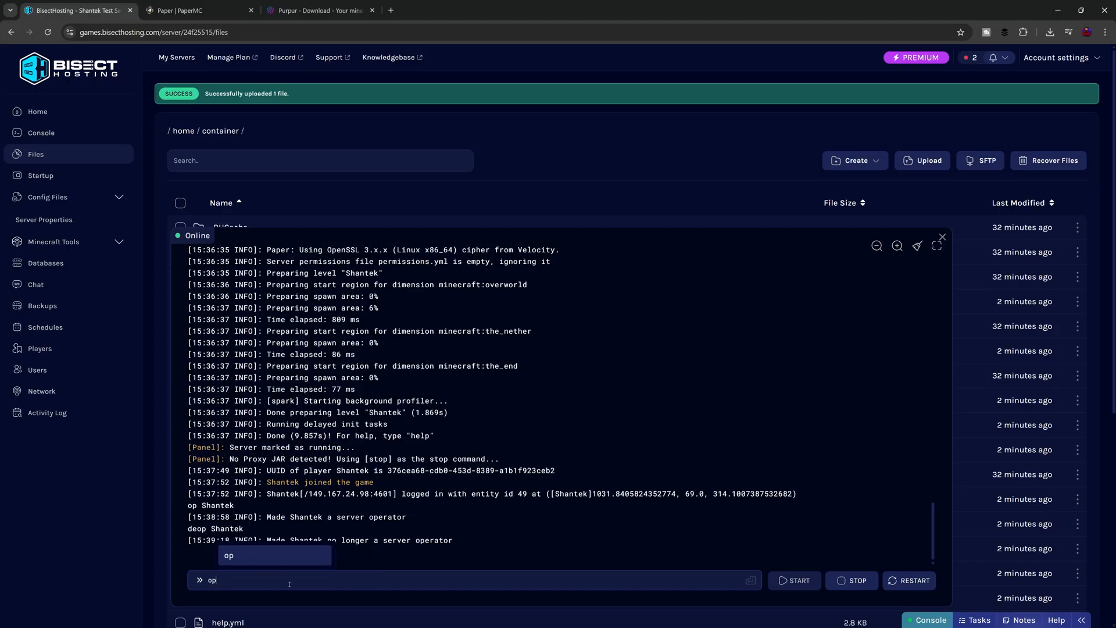